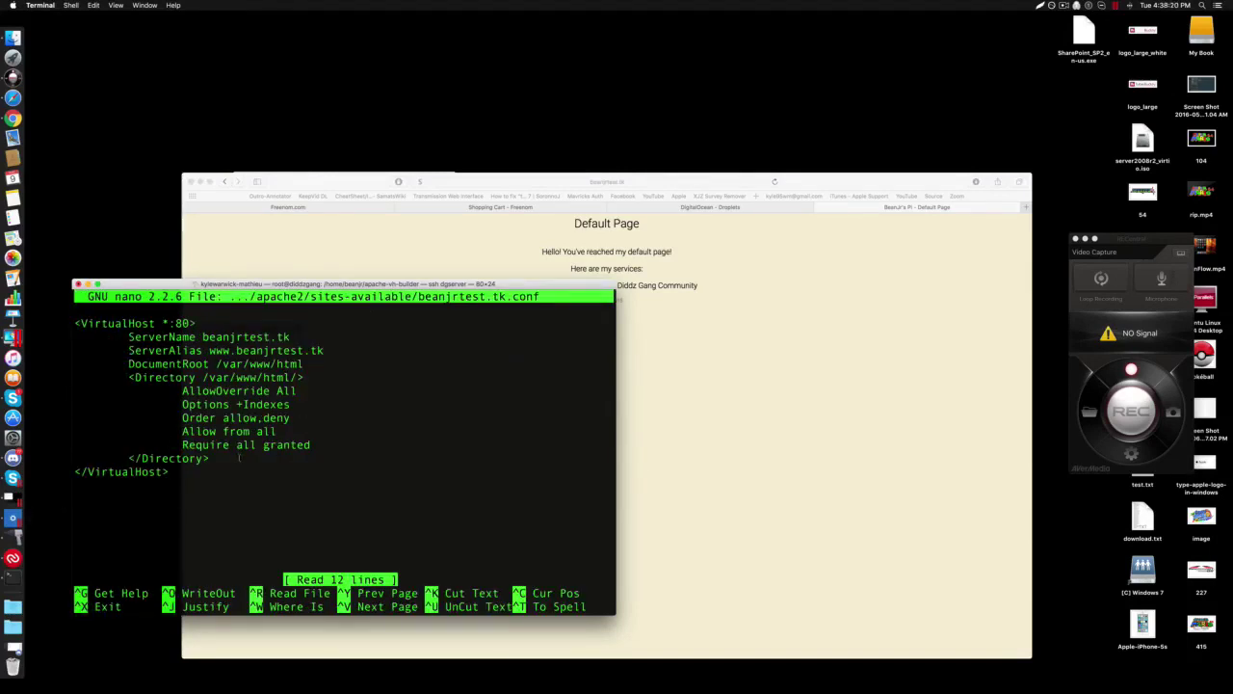
- Close the beanjrtest.tk config unsaved, create /var/www/test, and start nano on its index.html
key(ctrl+x)
text(mkdir /var/www/test)
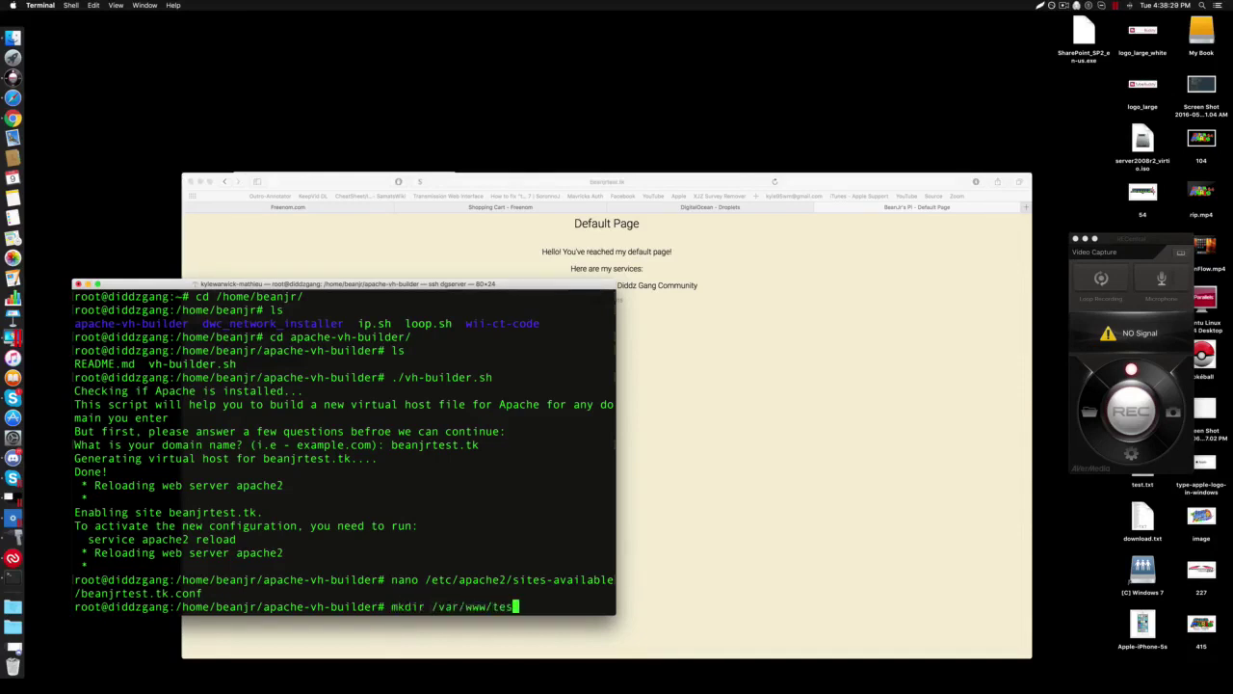
key(Return)
text(nano /var/www/test/index.html)
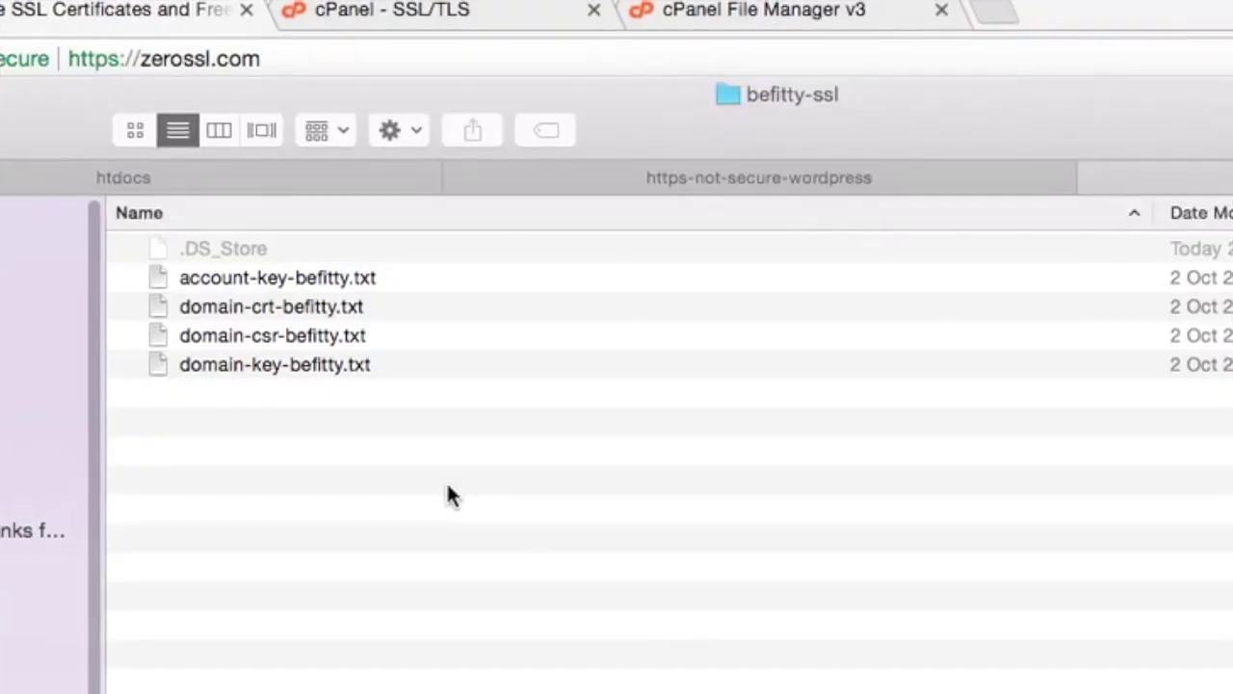
- Highlight the account-key, domain-csr and domain-key files in befitty-ssl, then clear the selection
click(401, 279)
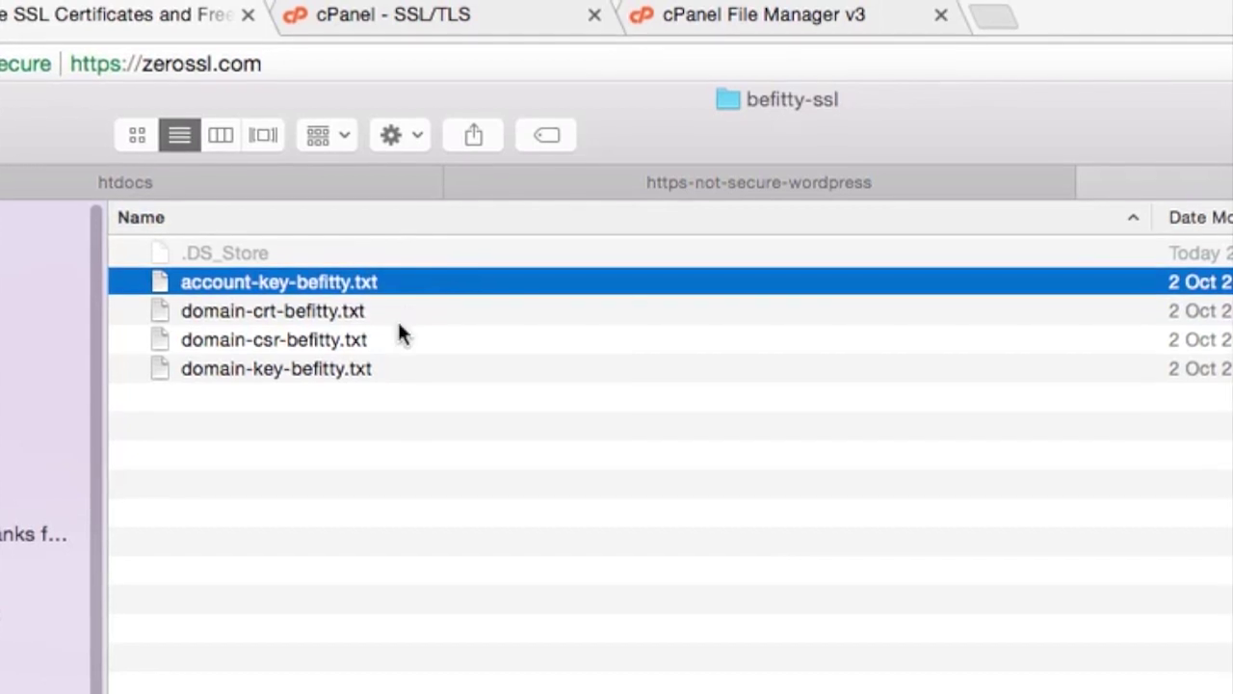
click(412, 345)
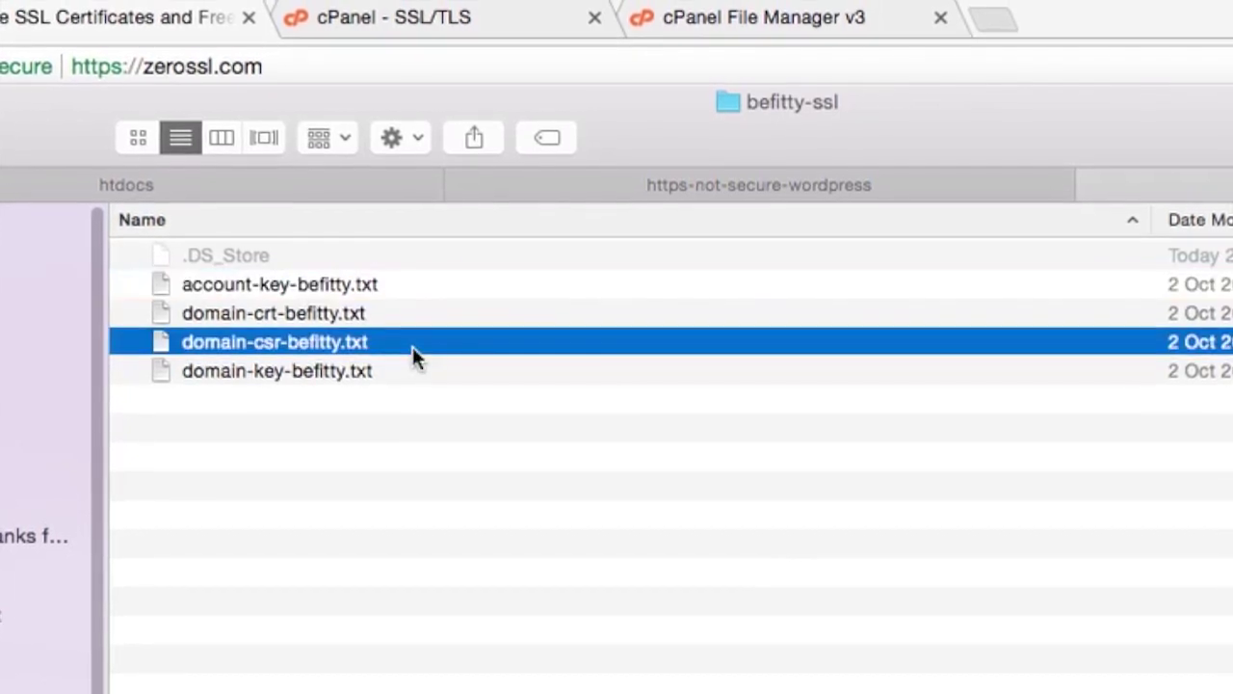
click(341, 374)
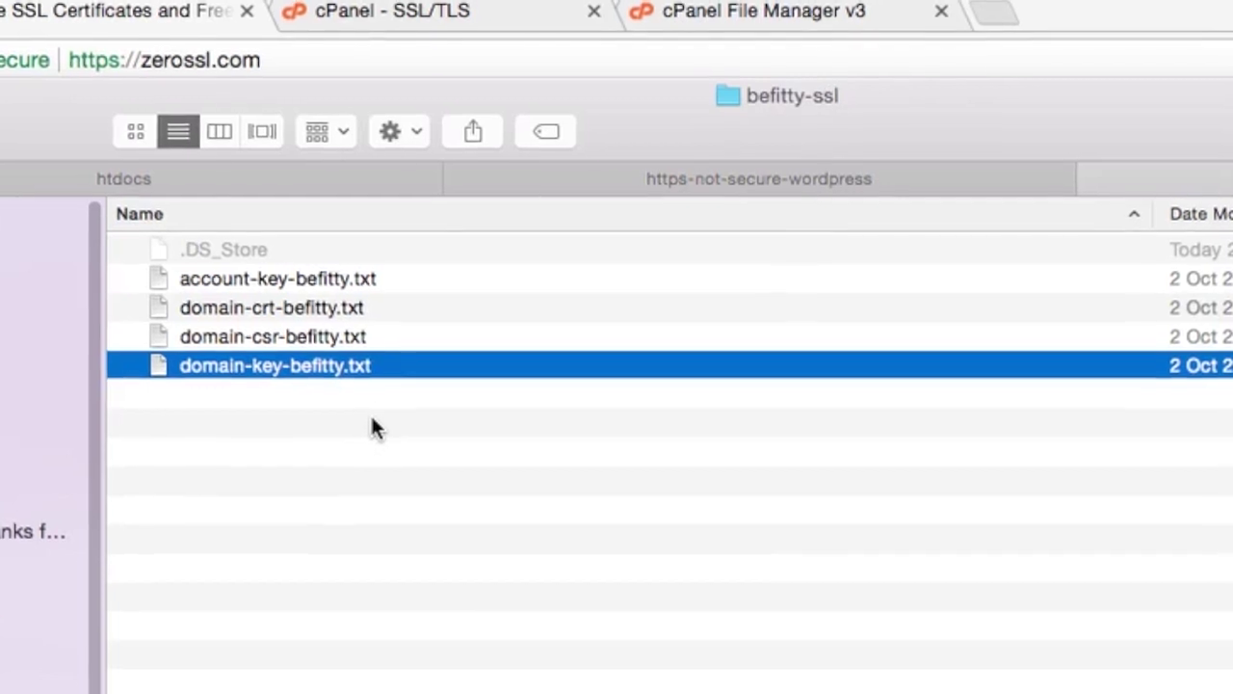
click(375, 425)
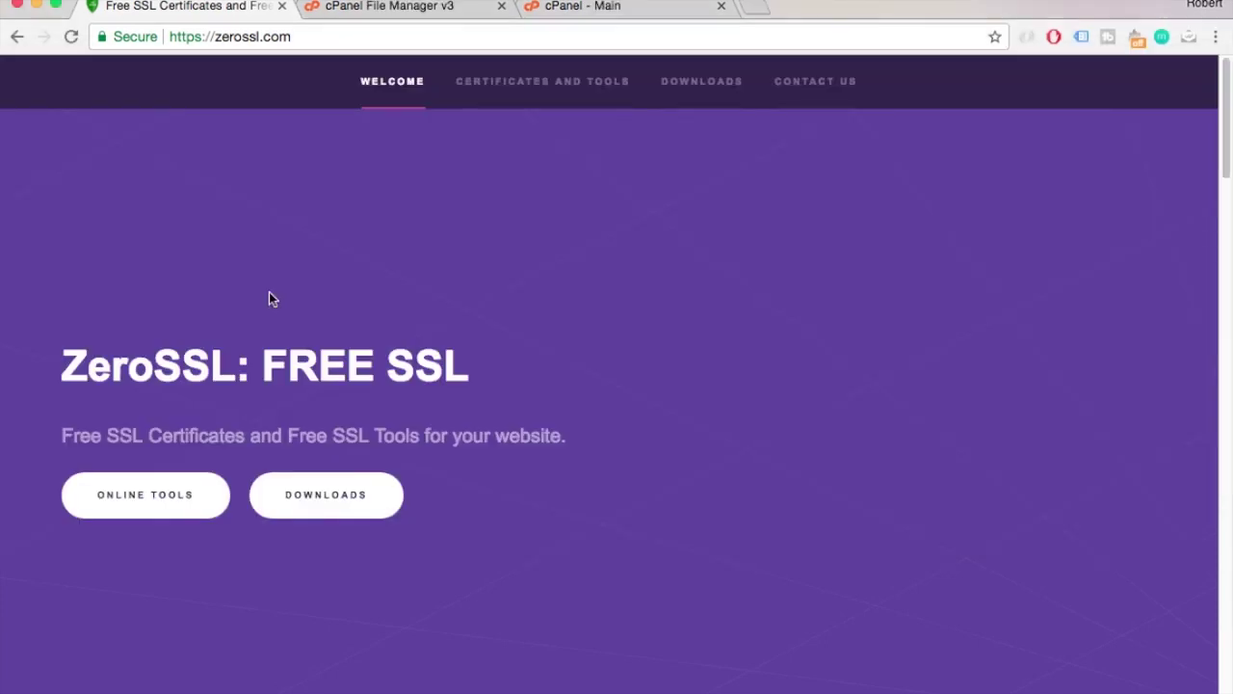
- Start the ZeroSSL free SSL wizard and paste the befitty domain CSR into the CSR field
click(160, 493)
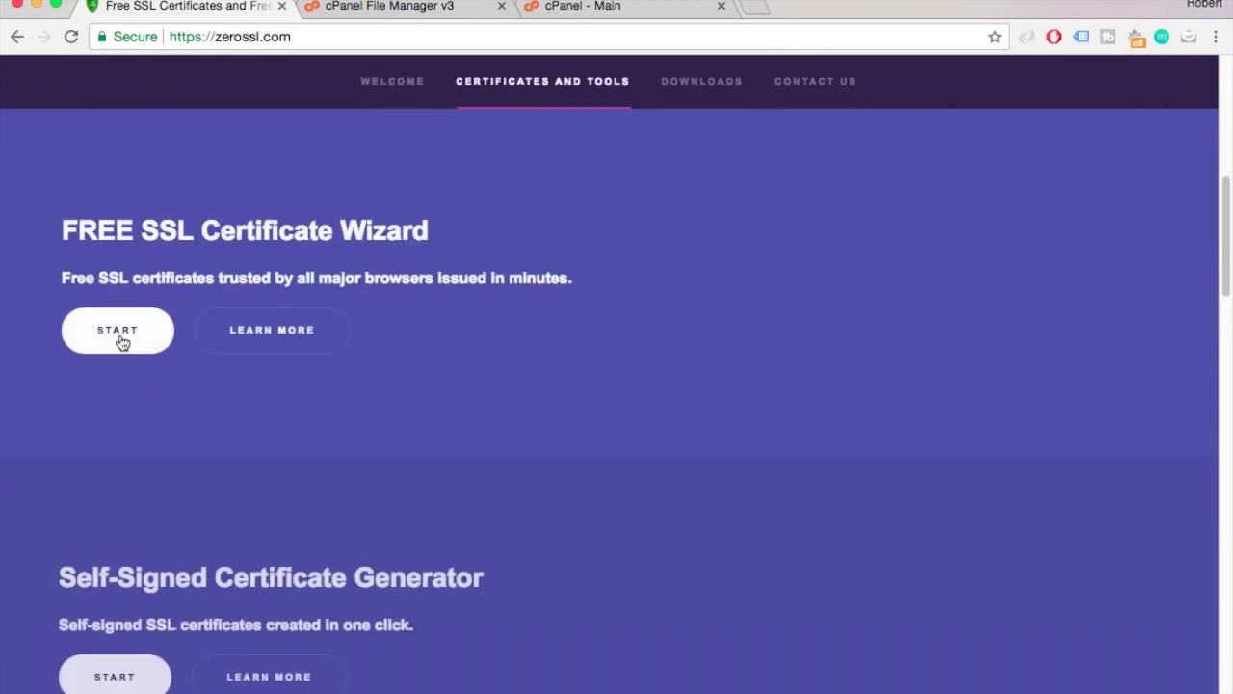
click(122, 342)
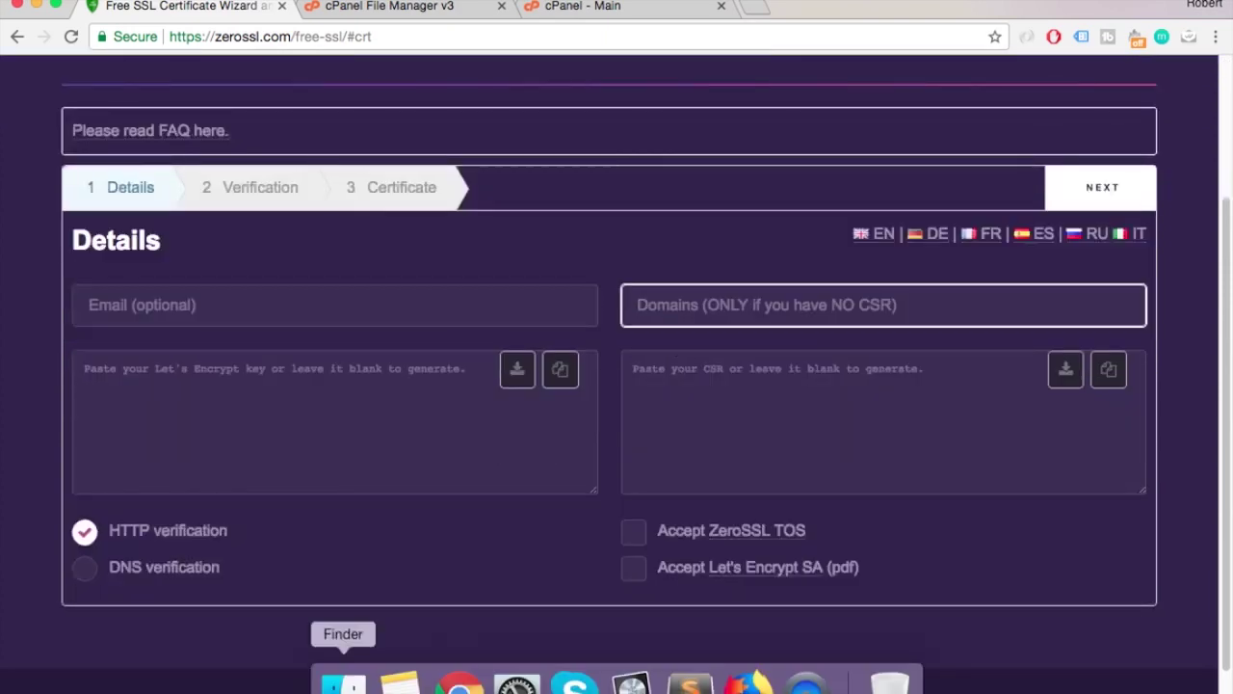
click(344, 671)
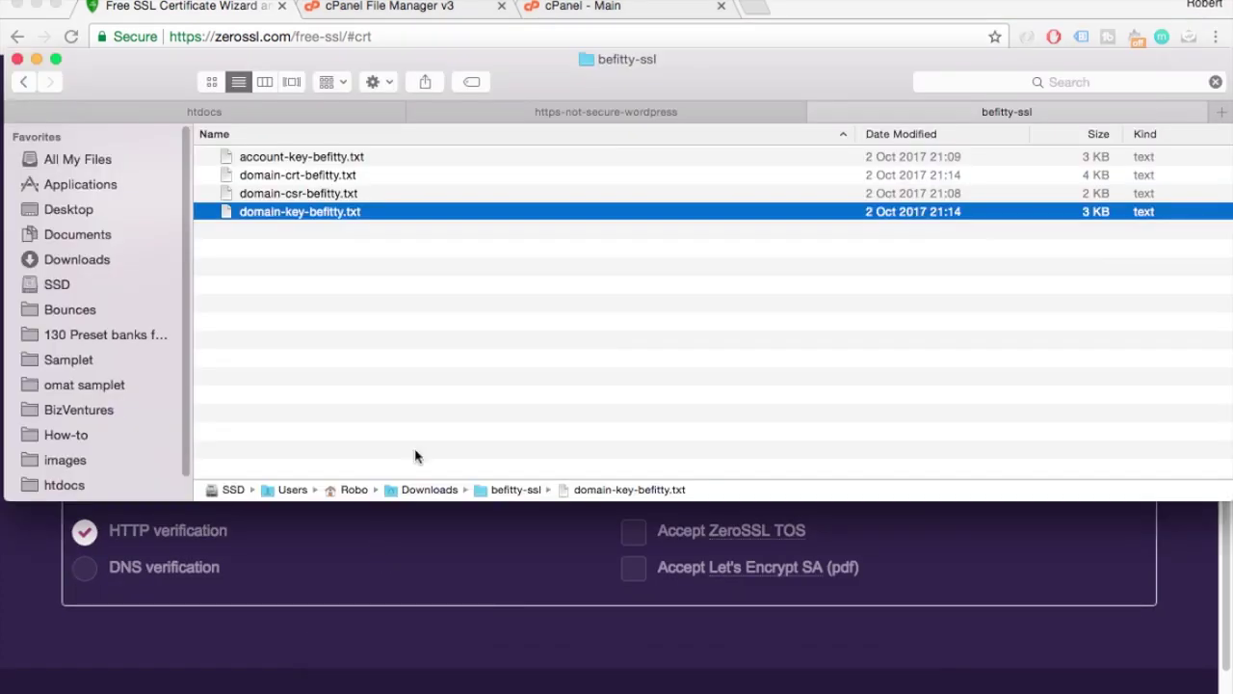
double_click(332, 194)
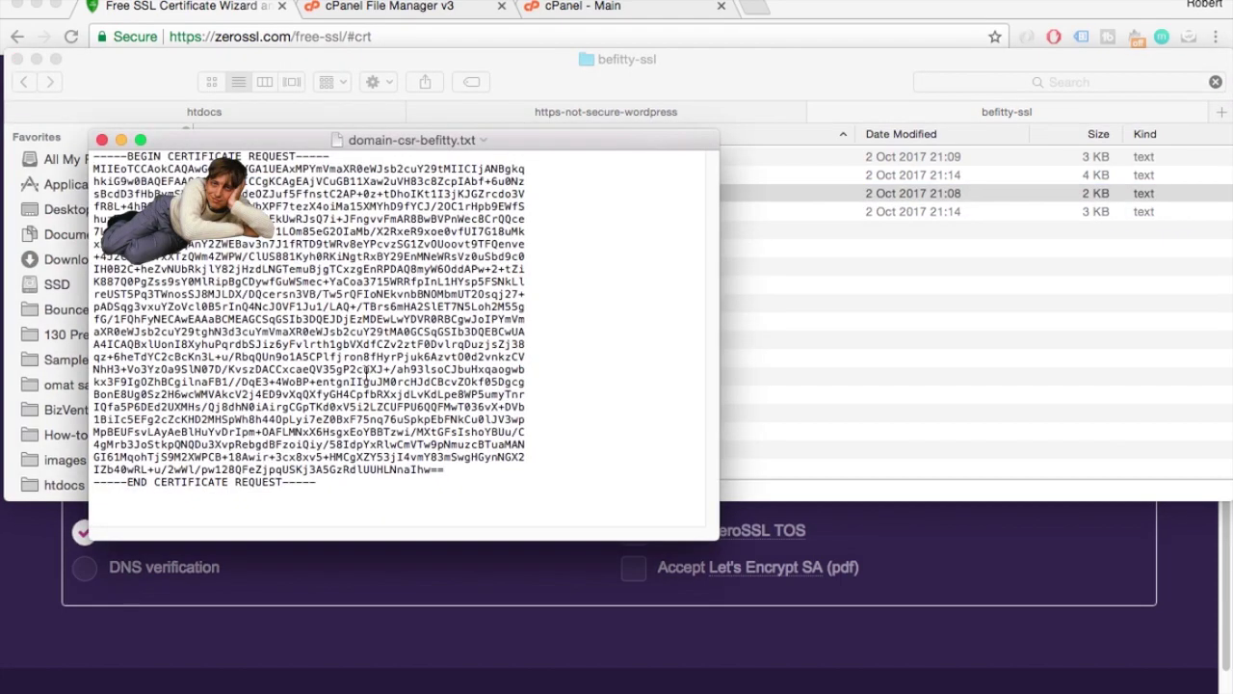
key(super+a)
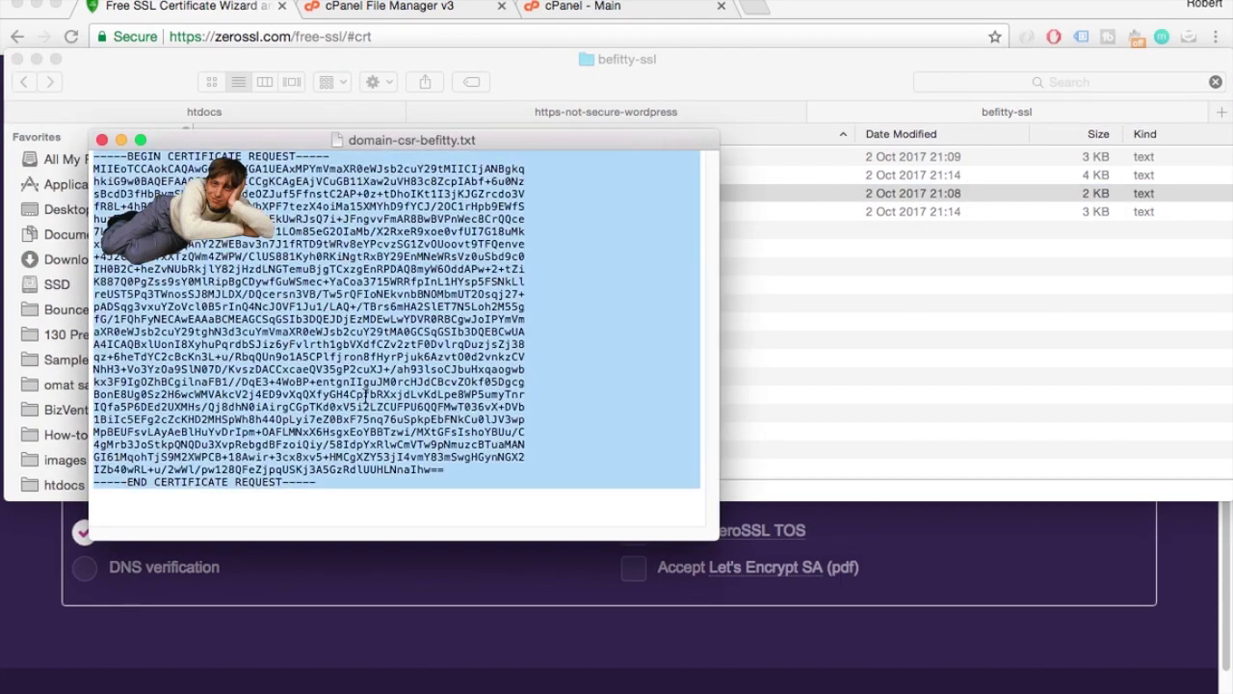
click(951, 588)
click(754, 391)
key(super+v)
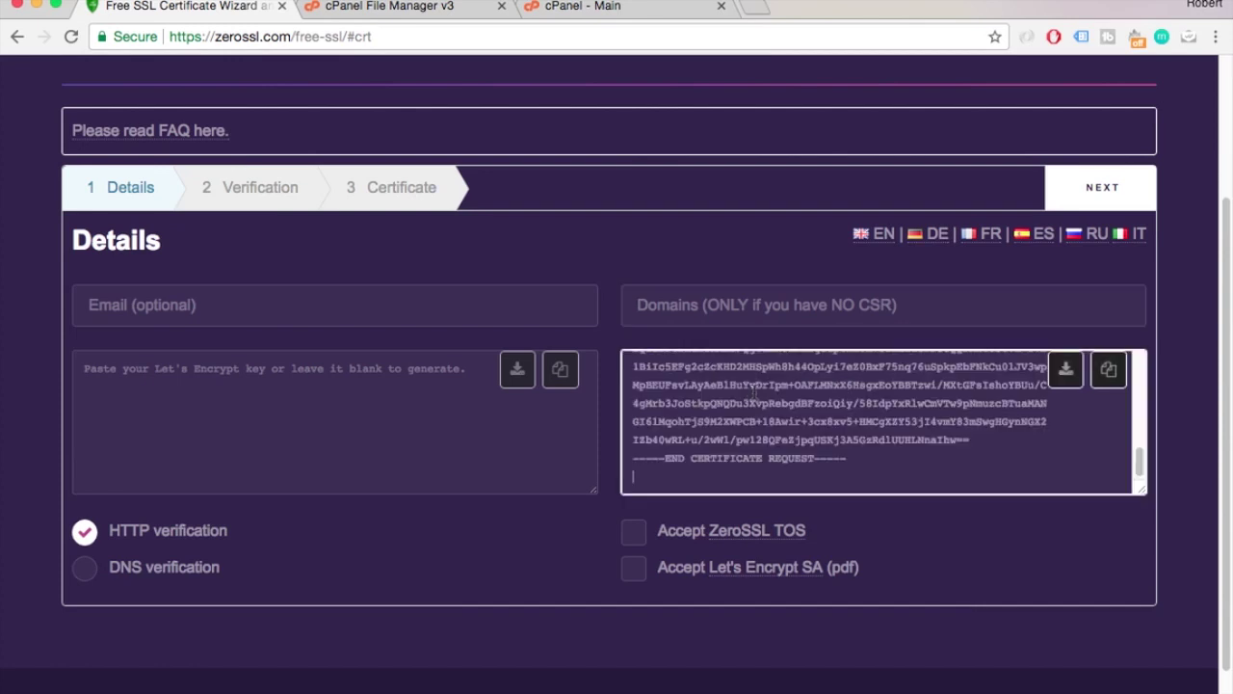
- Copy the befitty account key text and paste it into the Let's Encrypt key field
click(242, 392)
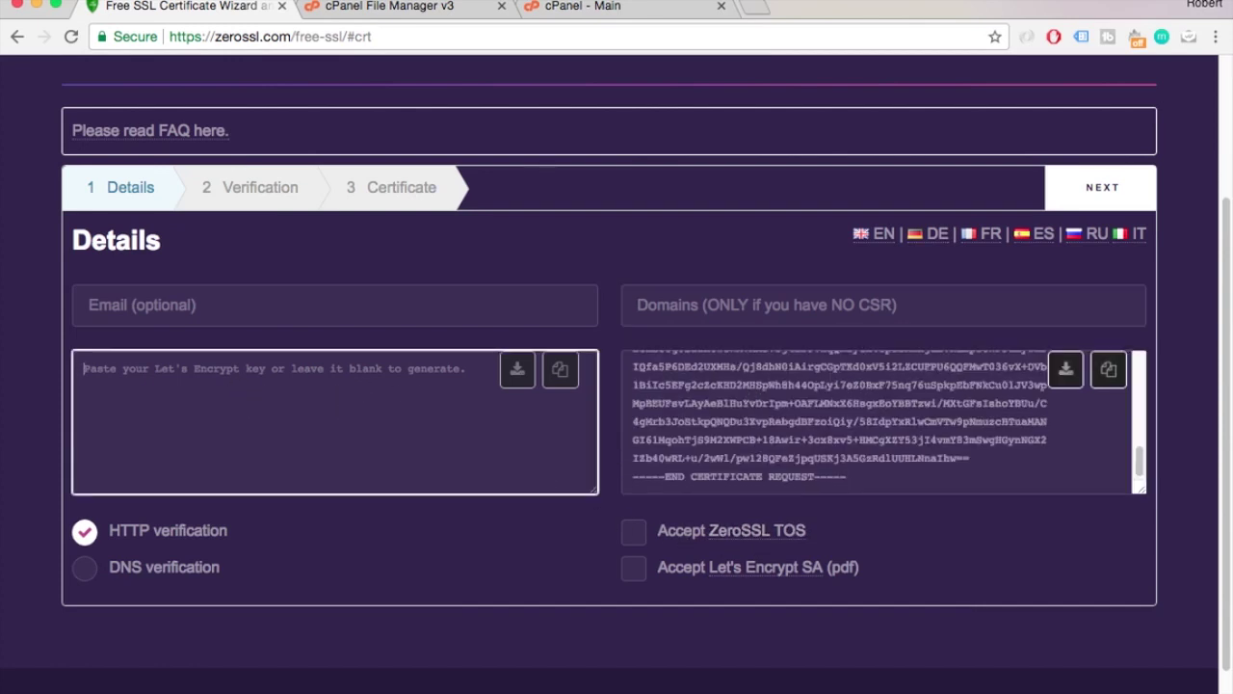
click(316, 679)
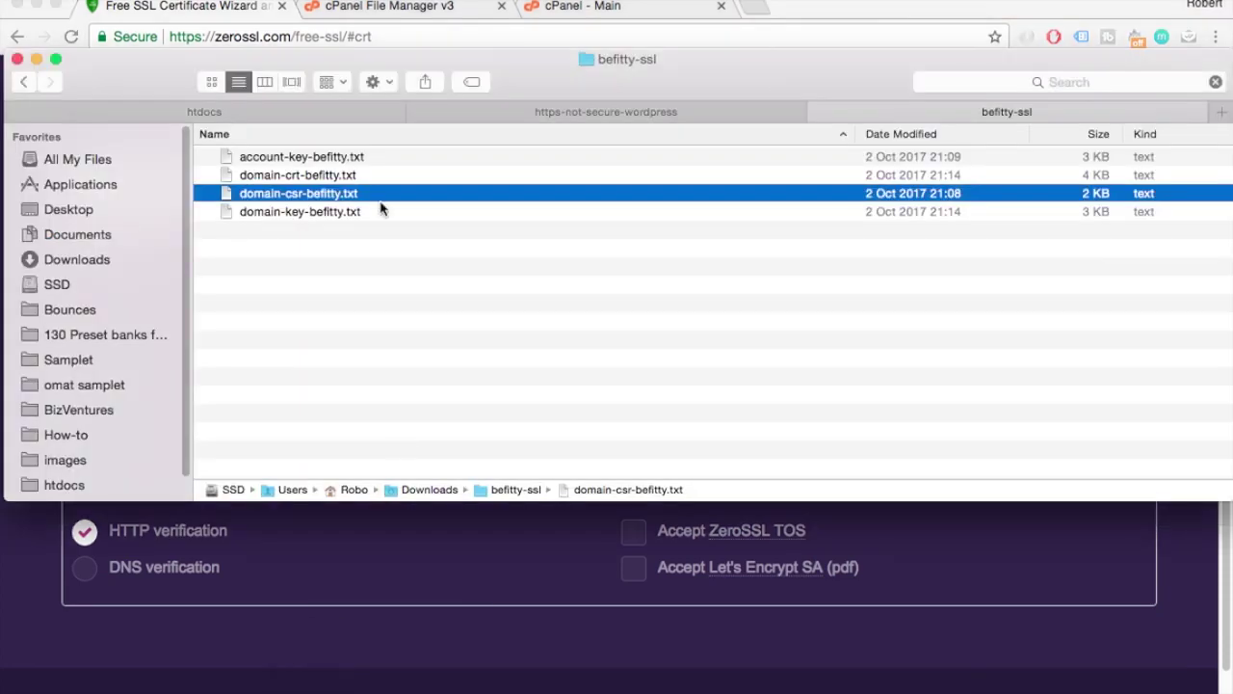
double_click(335, 159)
key(super+a)
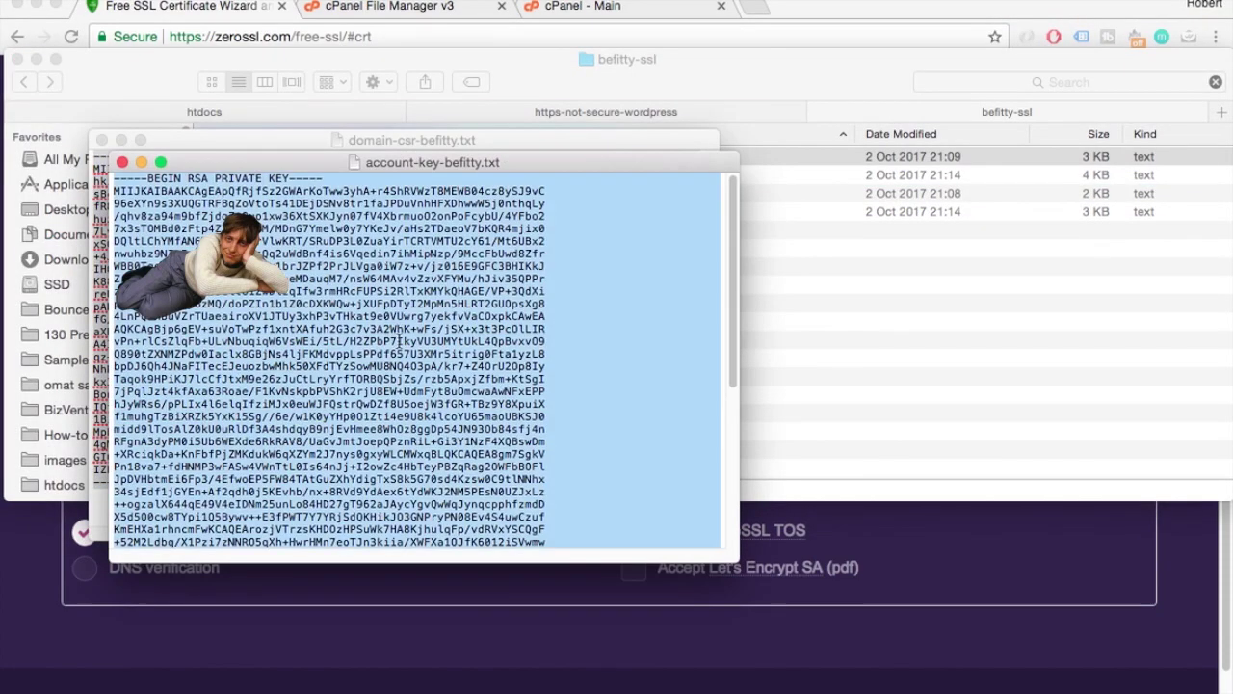
key(super+c)
key(super+Tab)
key(super+v)
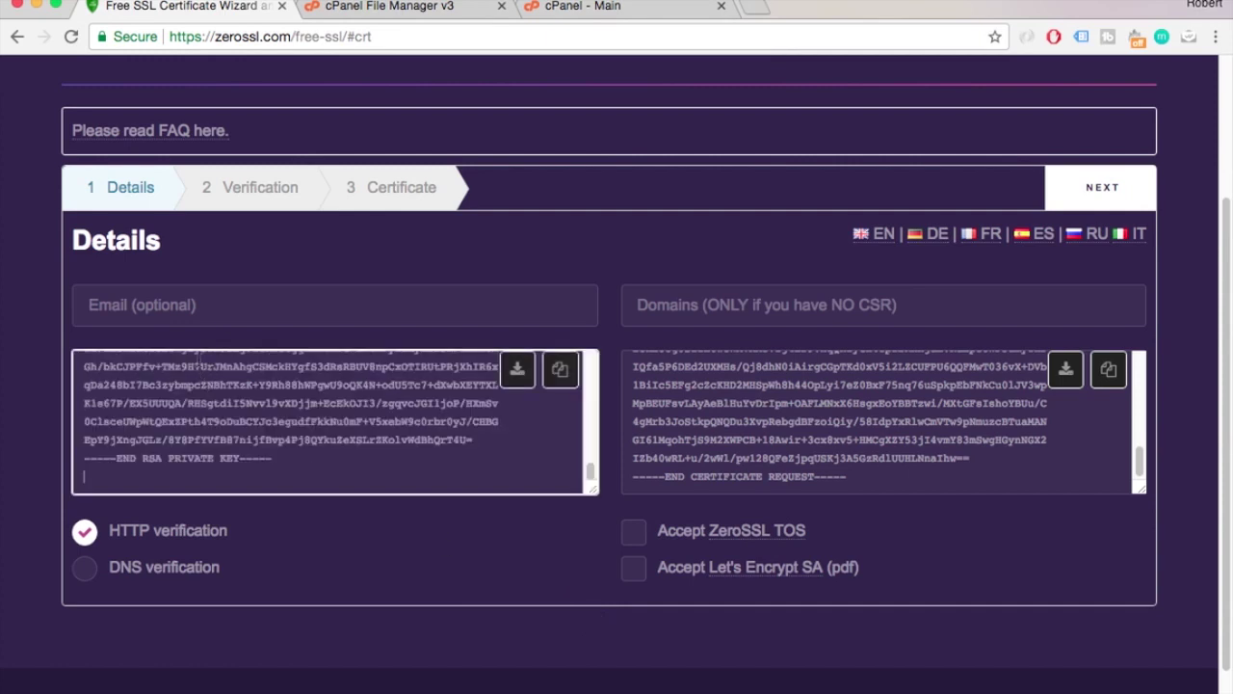
- Accept the ZeroSSL terms and Let's Encrypt subscriber agreement, then submit the details
click(633, 530)
click(633, 567)
click(1100, 191)
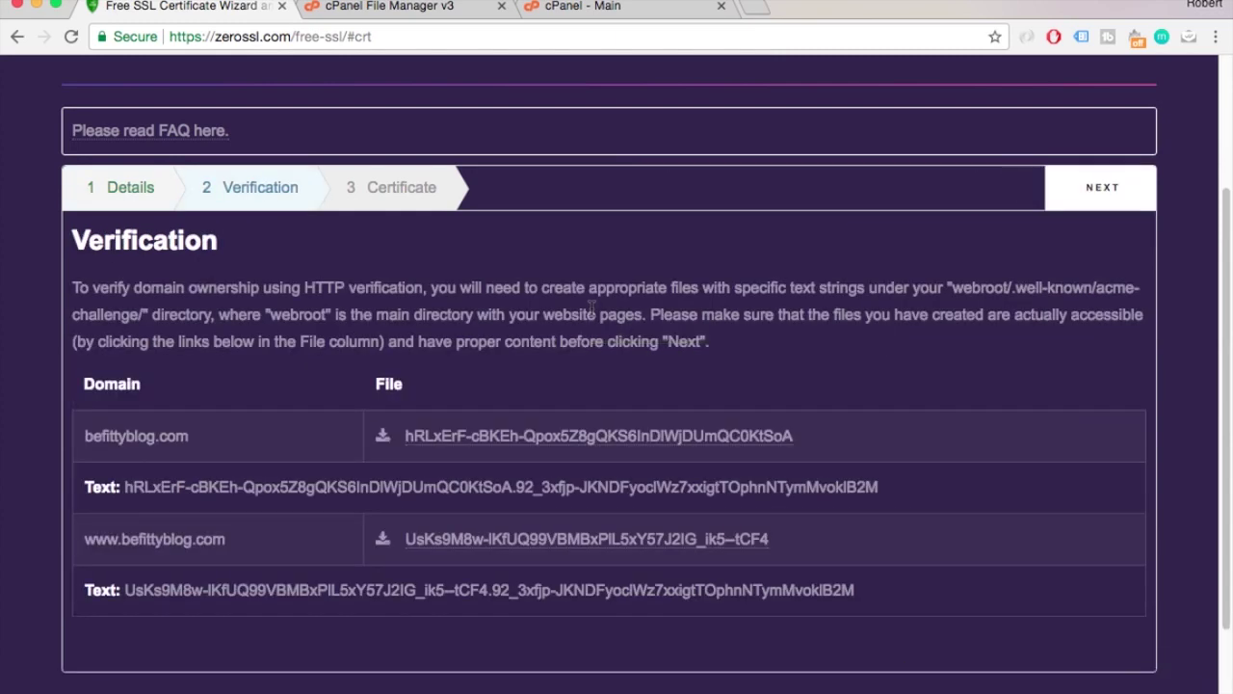
click(385, 436)
click(383, 541)
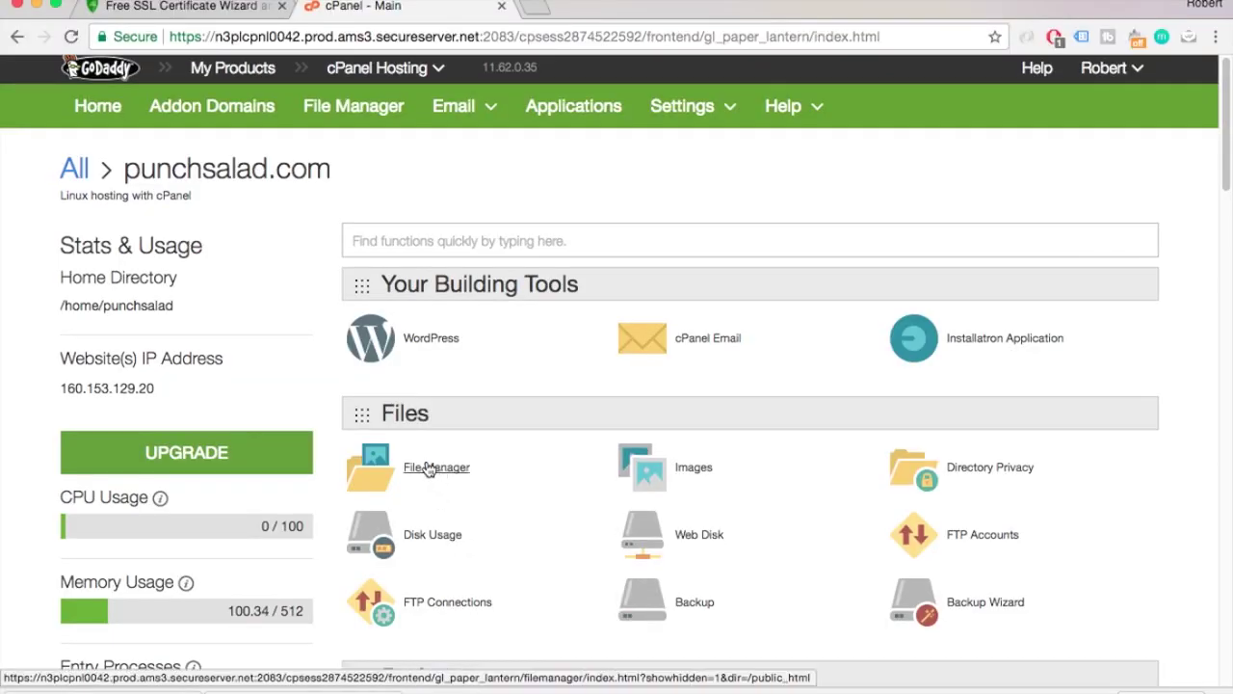
- In File Manager, navigate public_html > befittyblog.com > .well-known > acme-challenge
click(429, 468)
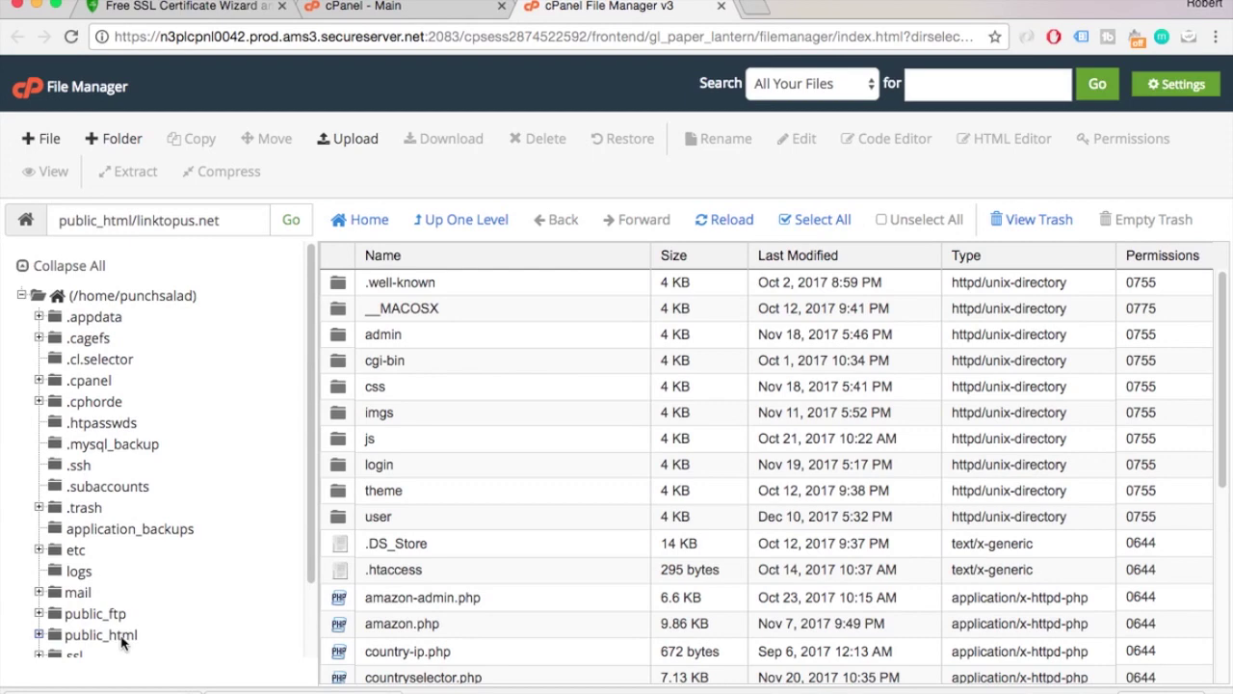
click(123, 640)
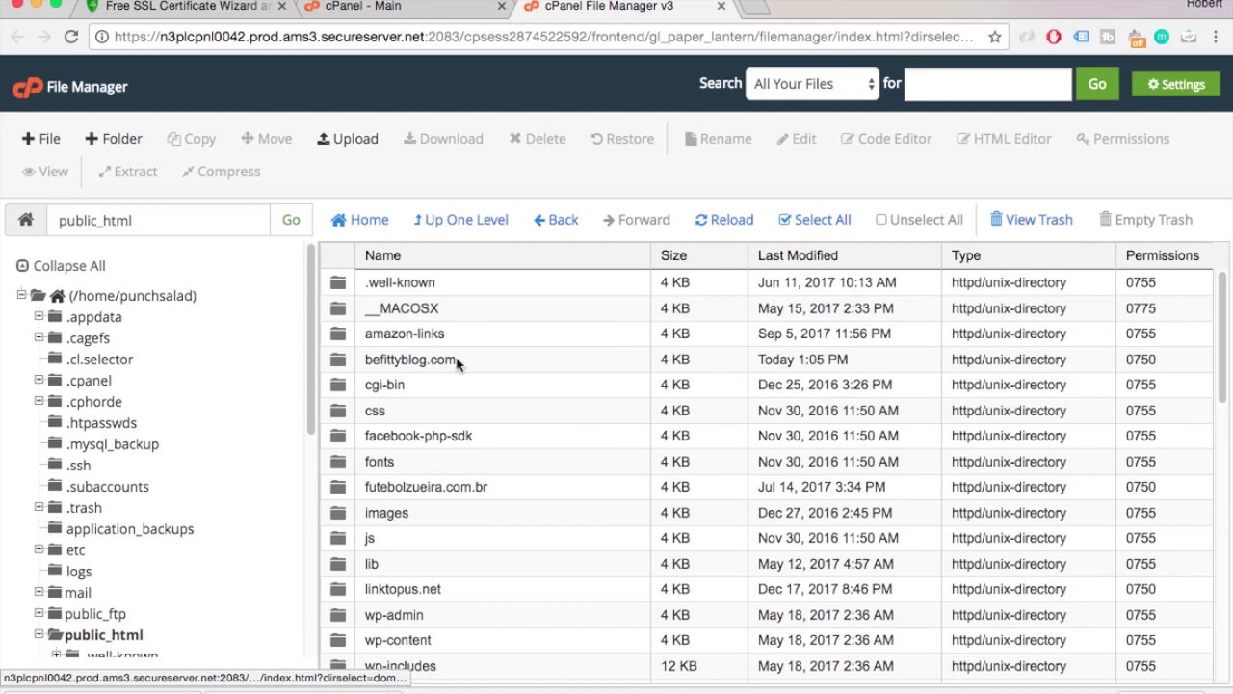
double_click(469, 360)
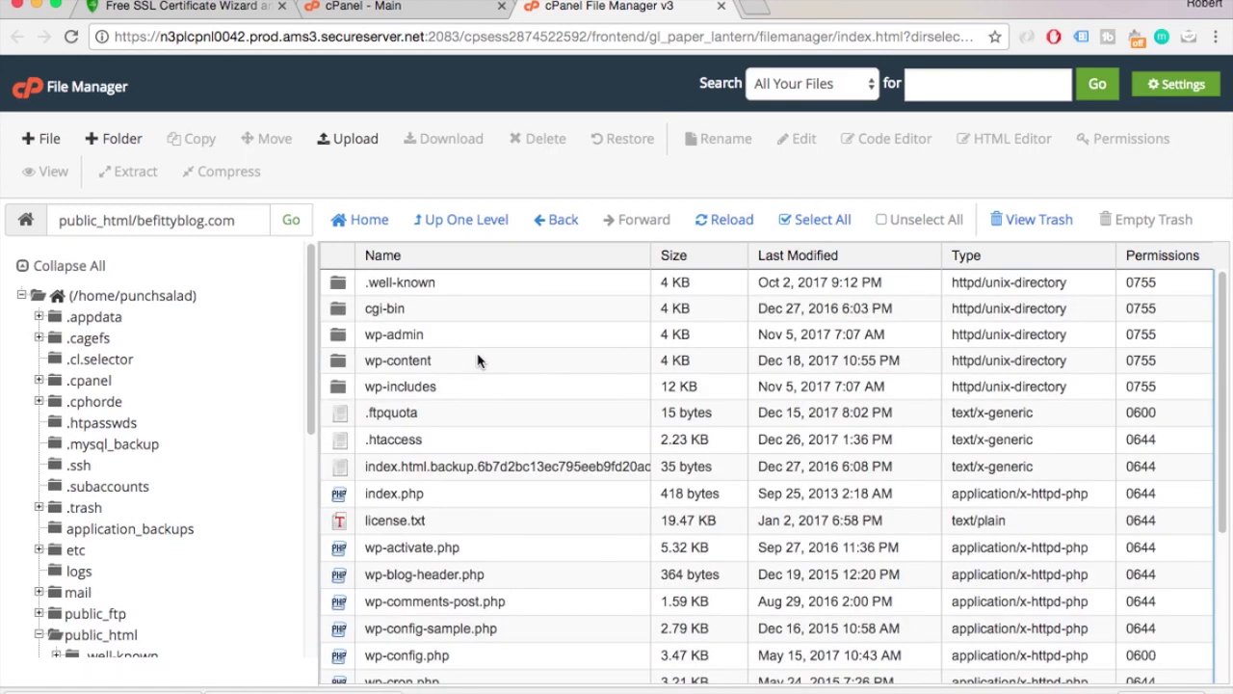
double_click(463, 283)
double_click(463, 280)
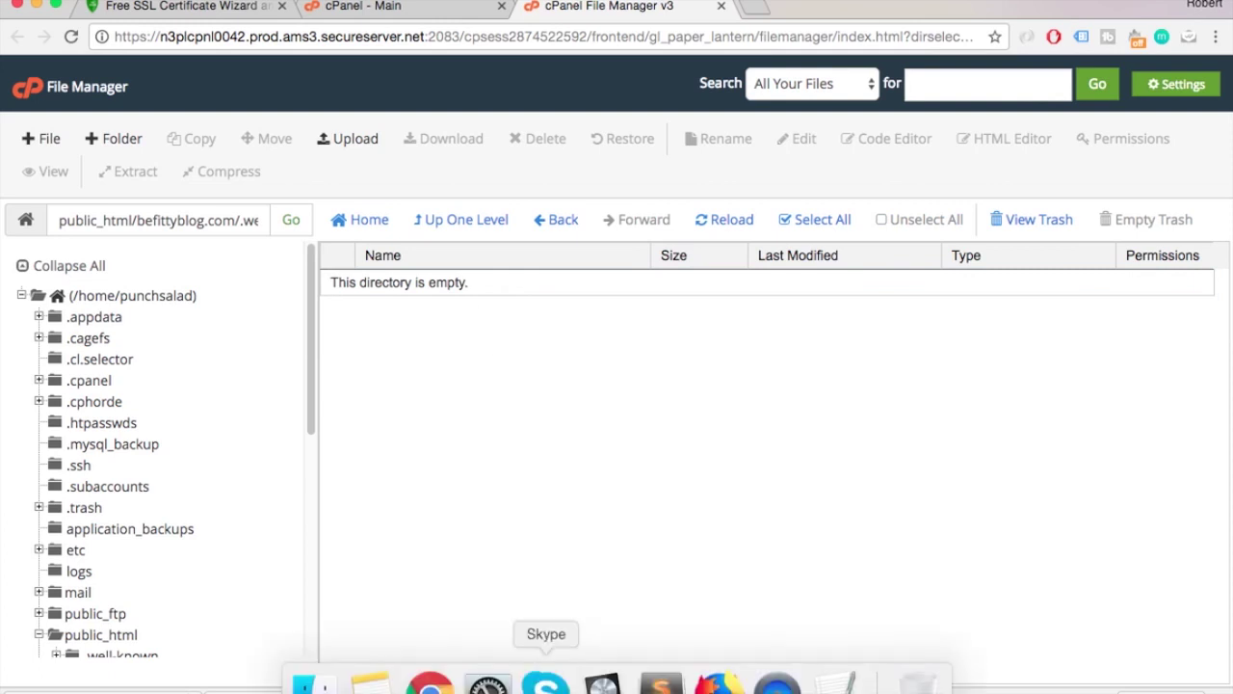
click(347, 139)
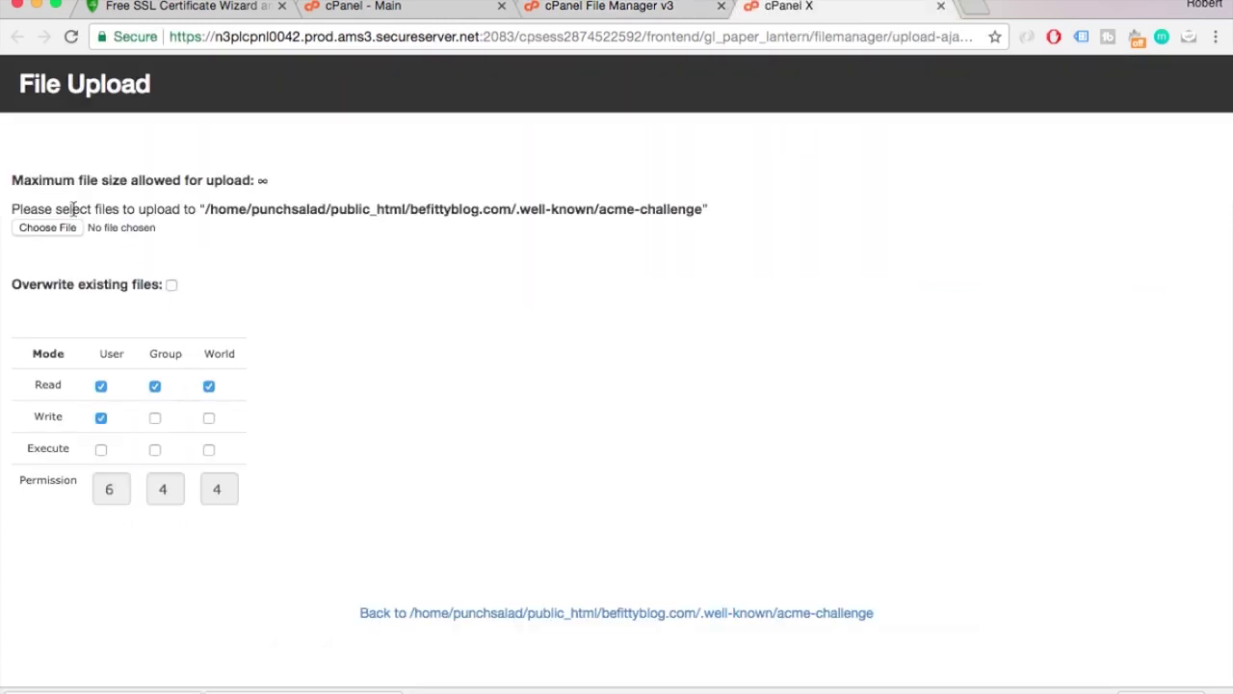
click(68, 233)
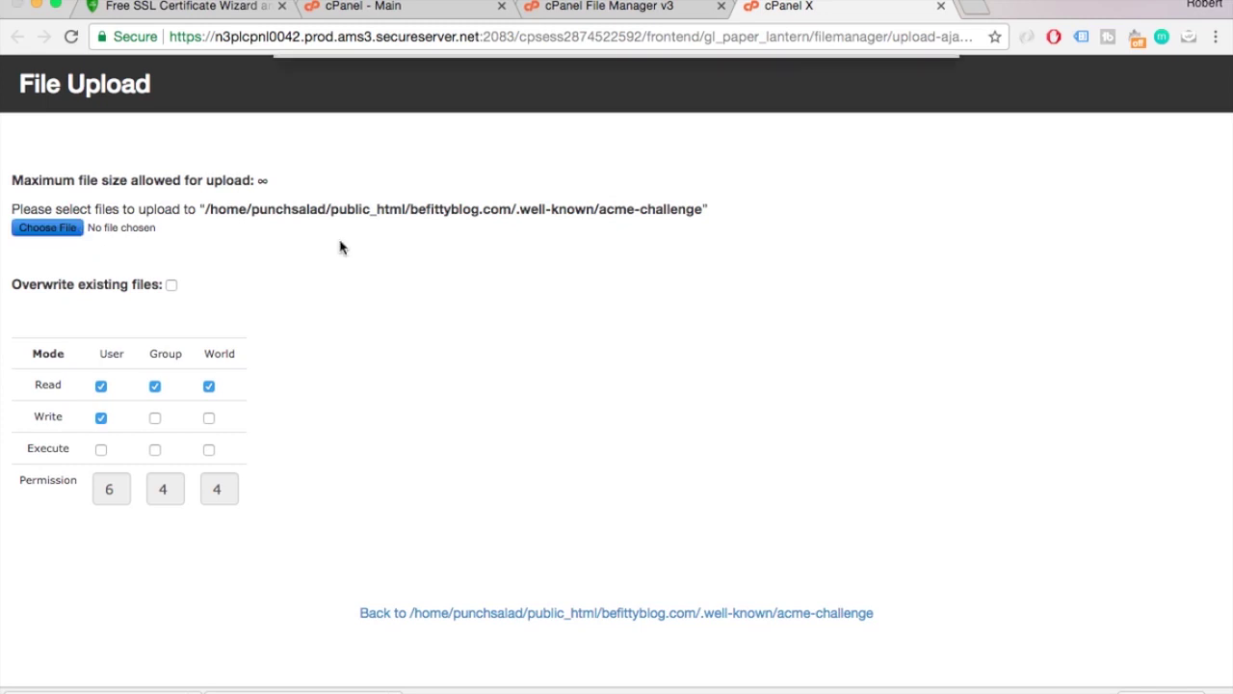
click(565, 131)
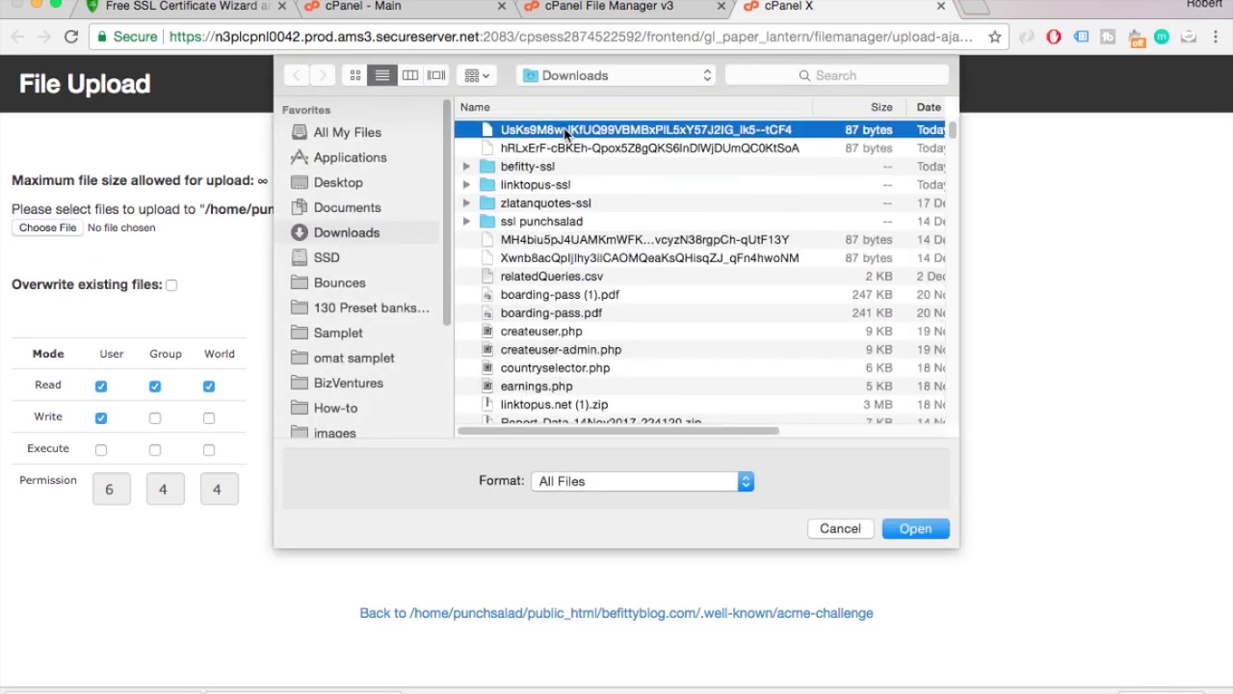
click(916, 528)
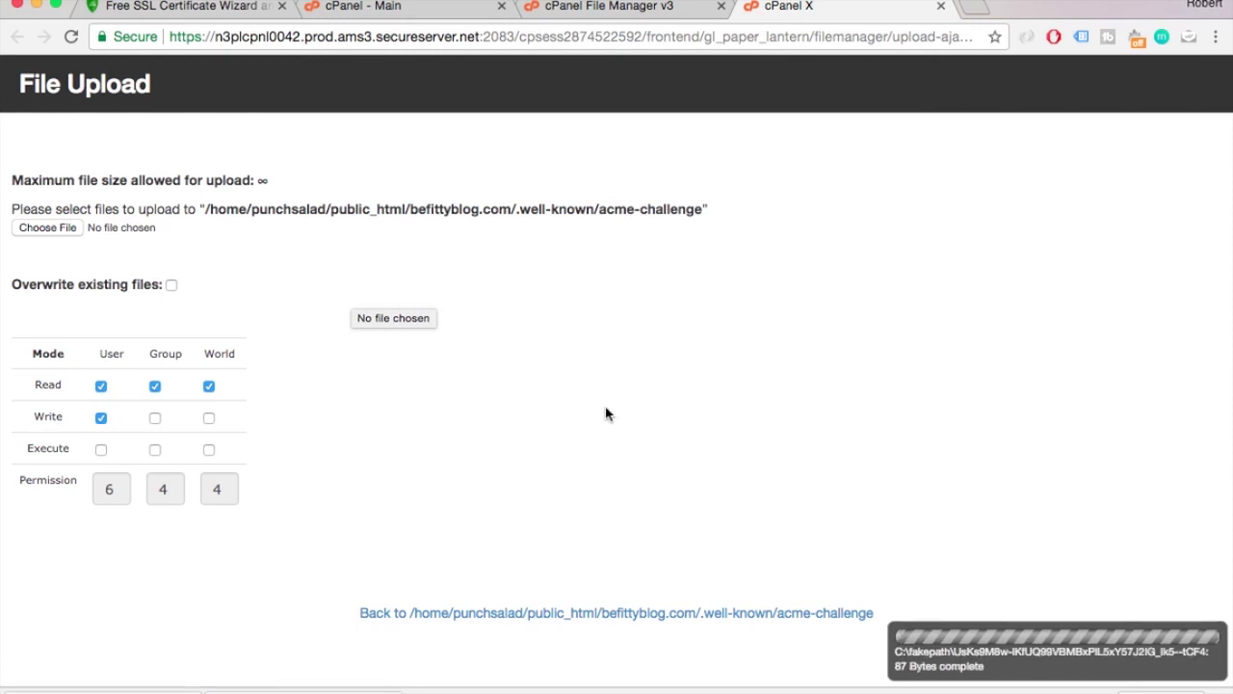
click(48, 228)
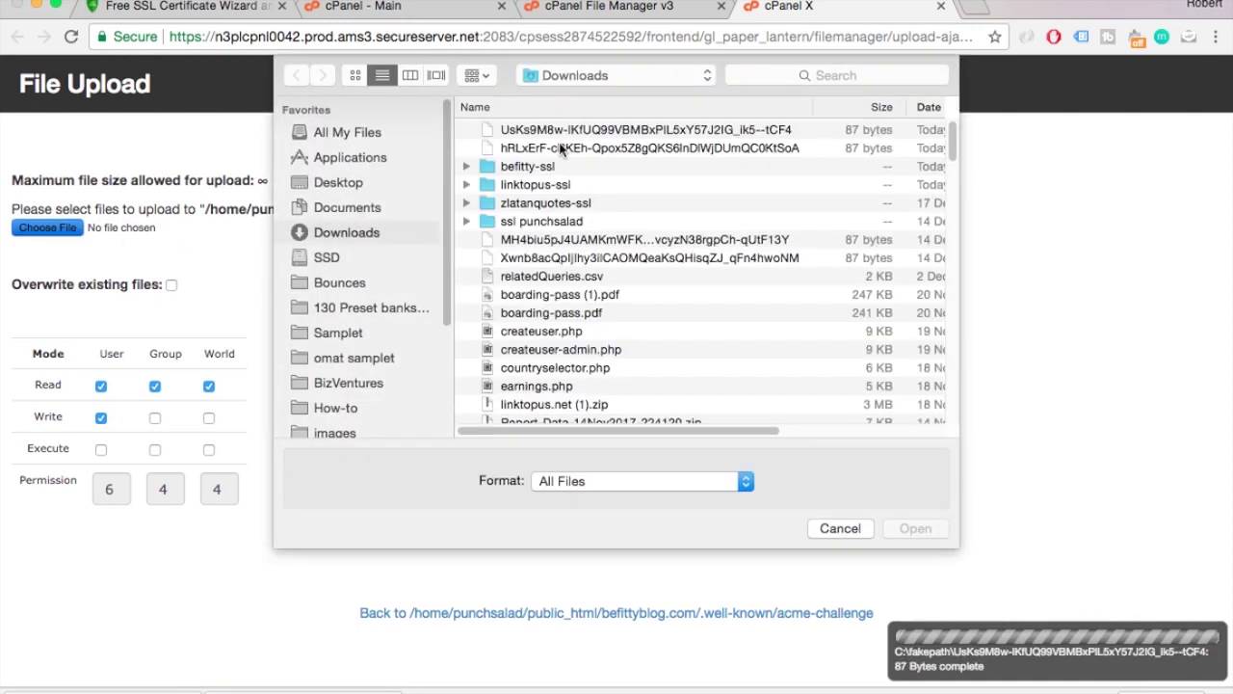
click(559, 147)
click(924, 528)
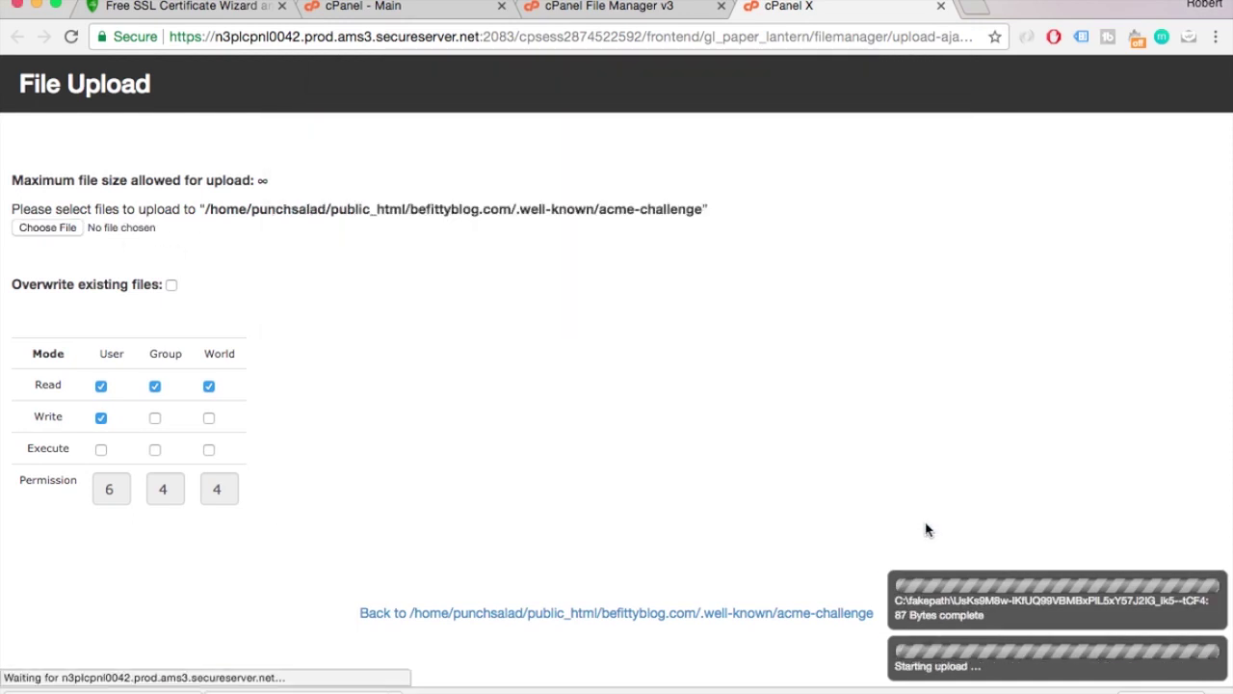
click(611, 613)
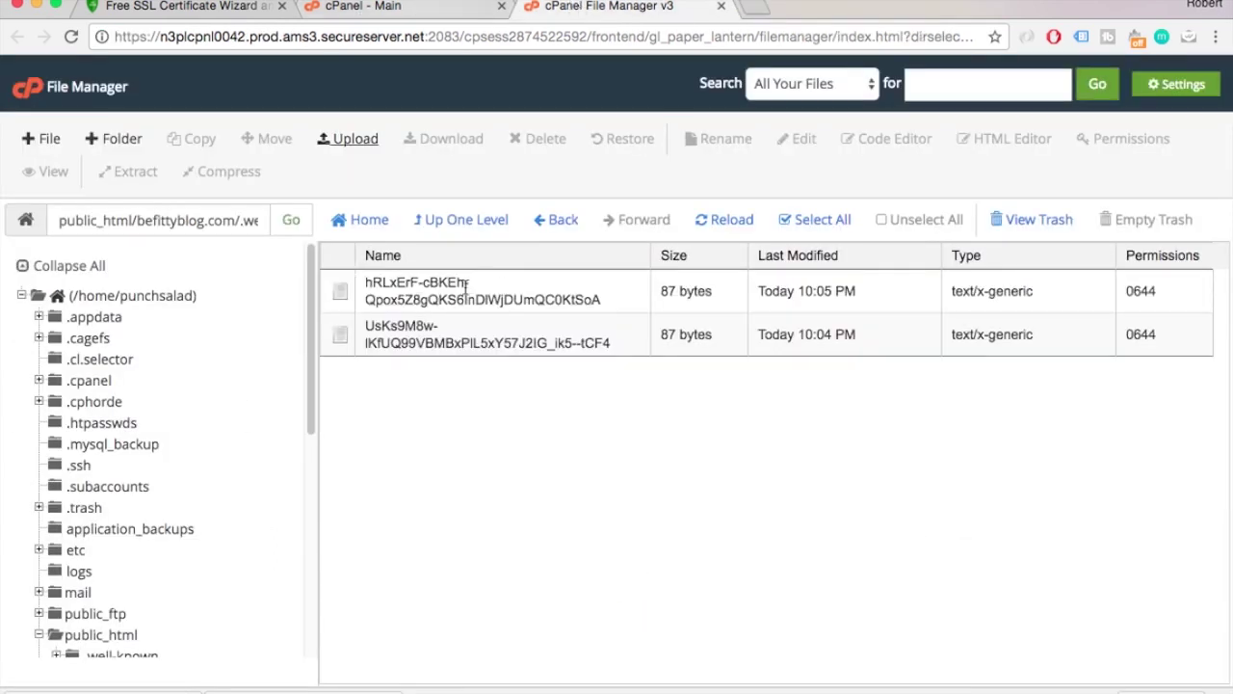
- Open both domains' challenge file links to check them, then click Next to verify and issue
click(220, 9)
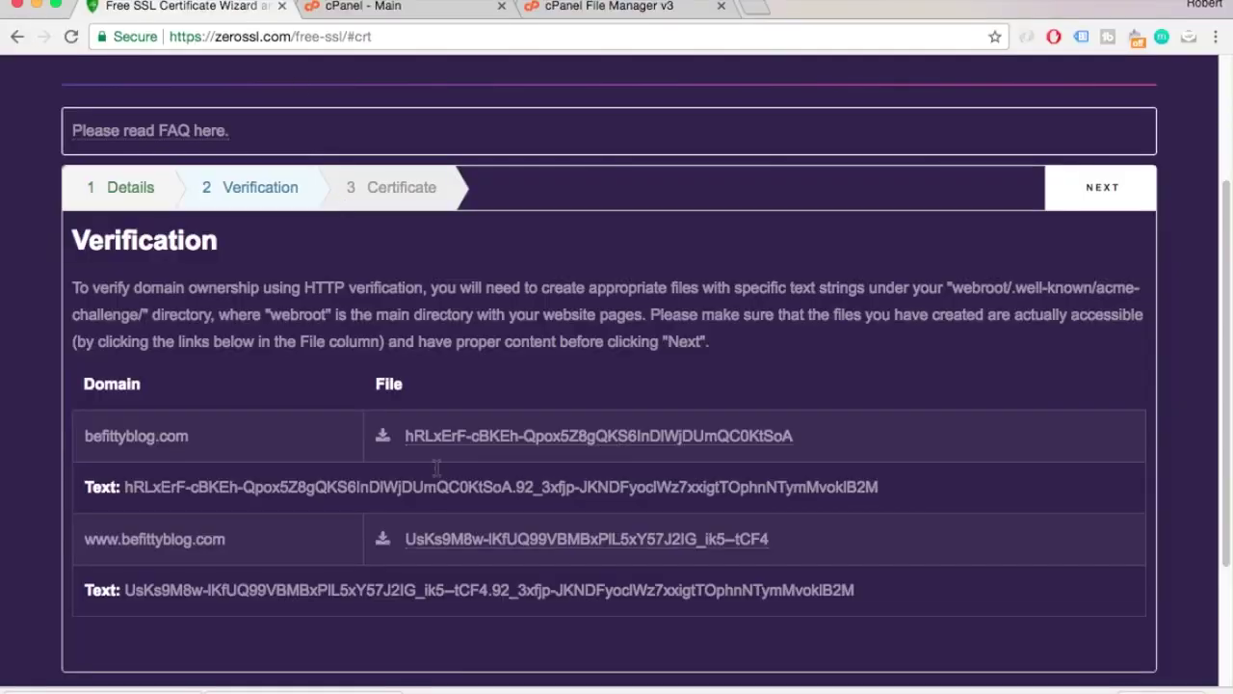
click(469, 436)
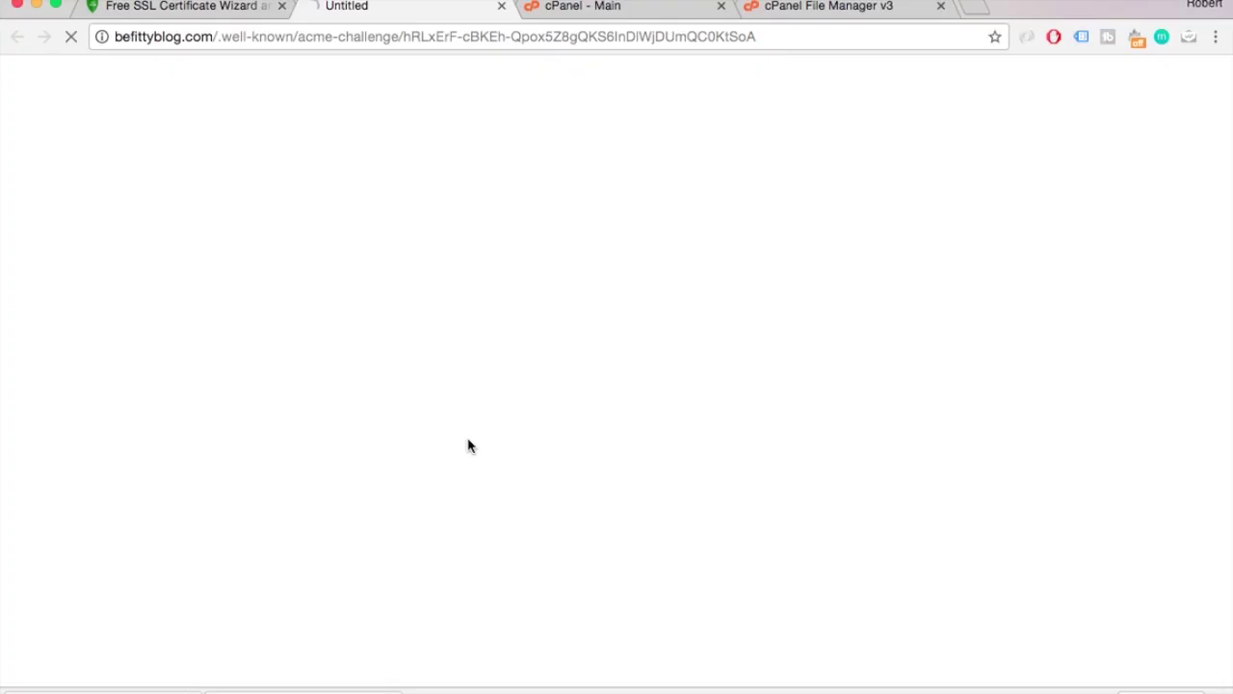
click(198, 10)
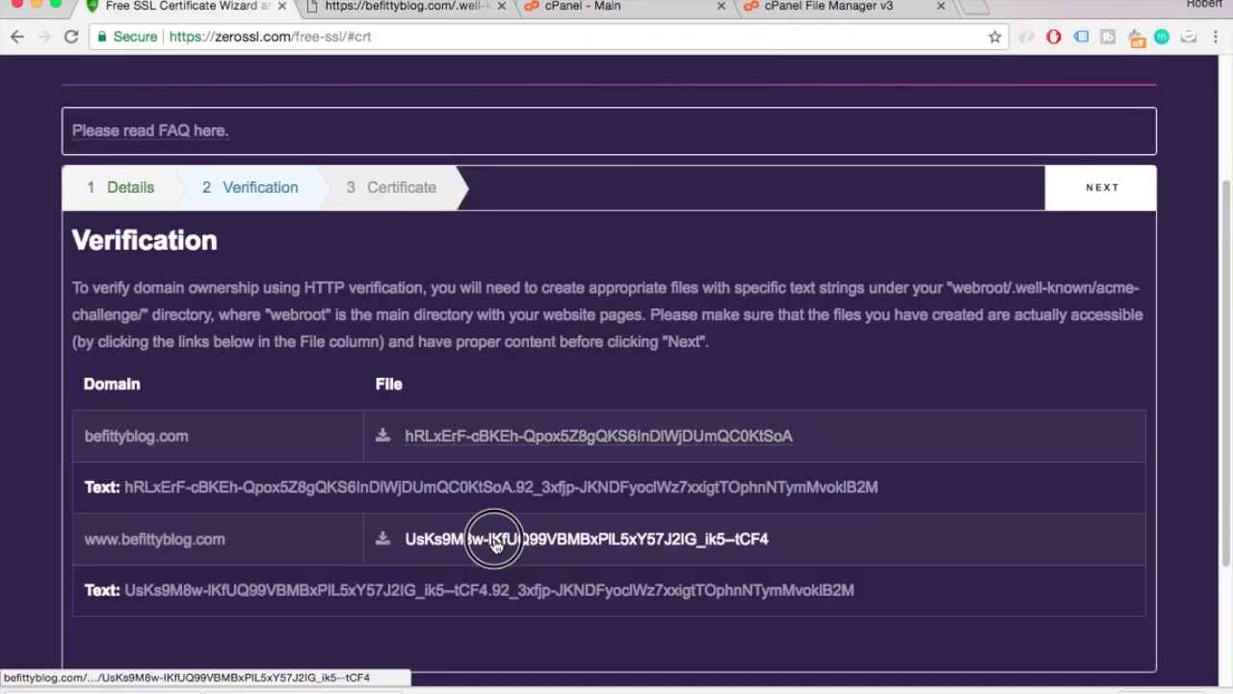
click(494, 543)
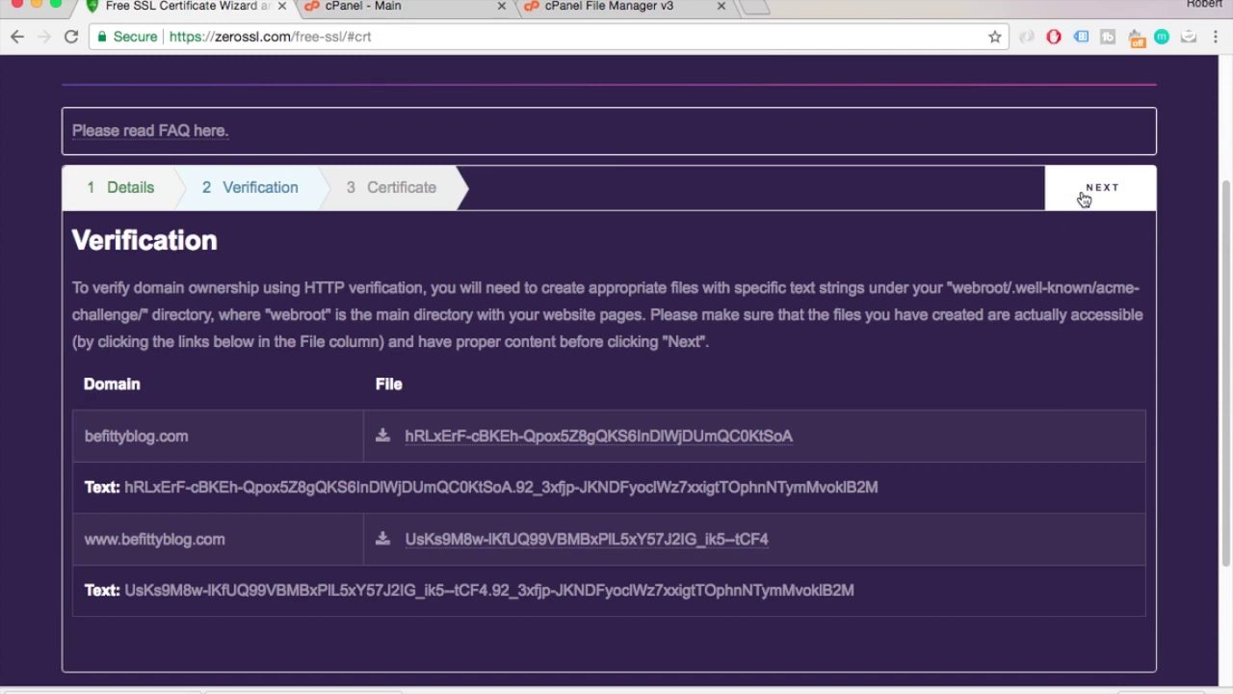
click(1069, 196)
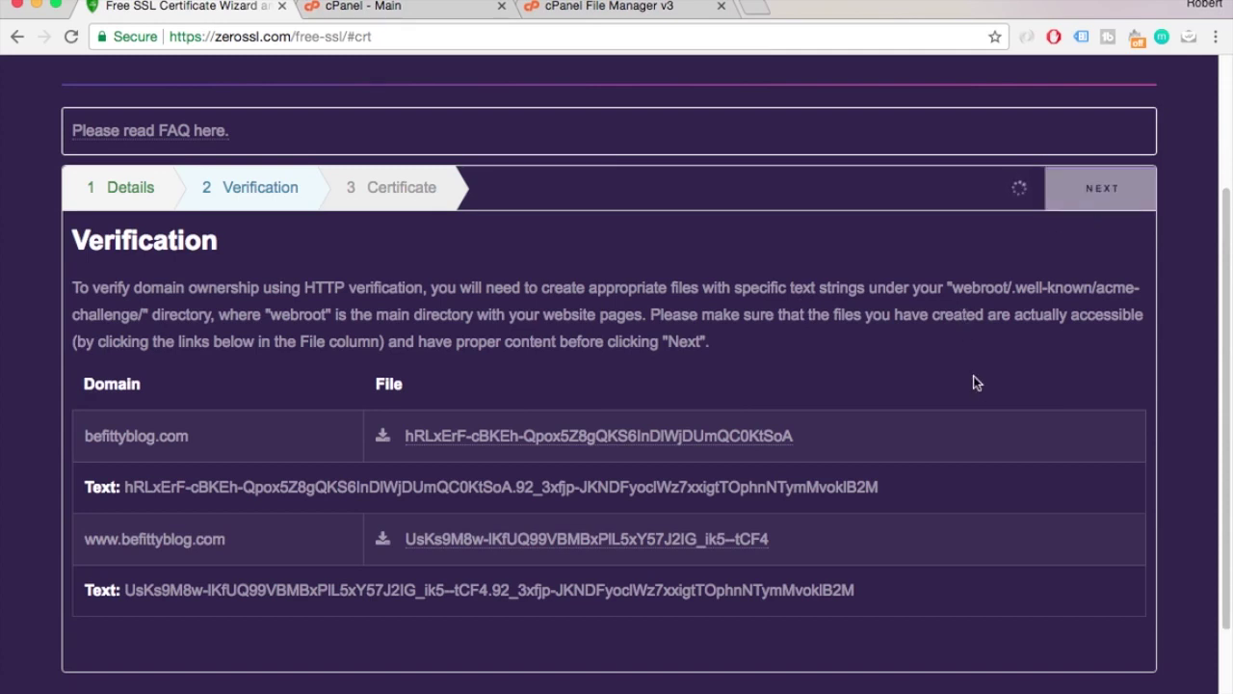
scroll(582, 426, down, 4)
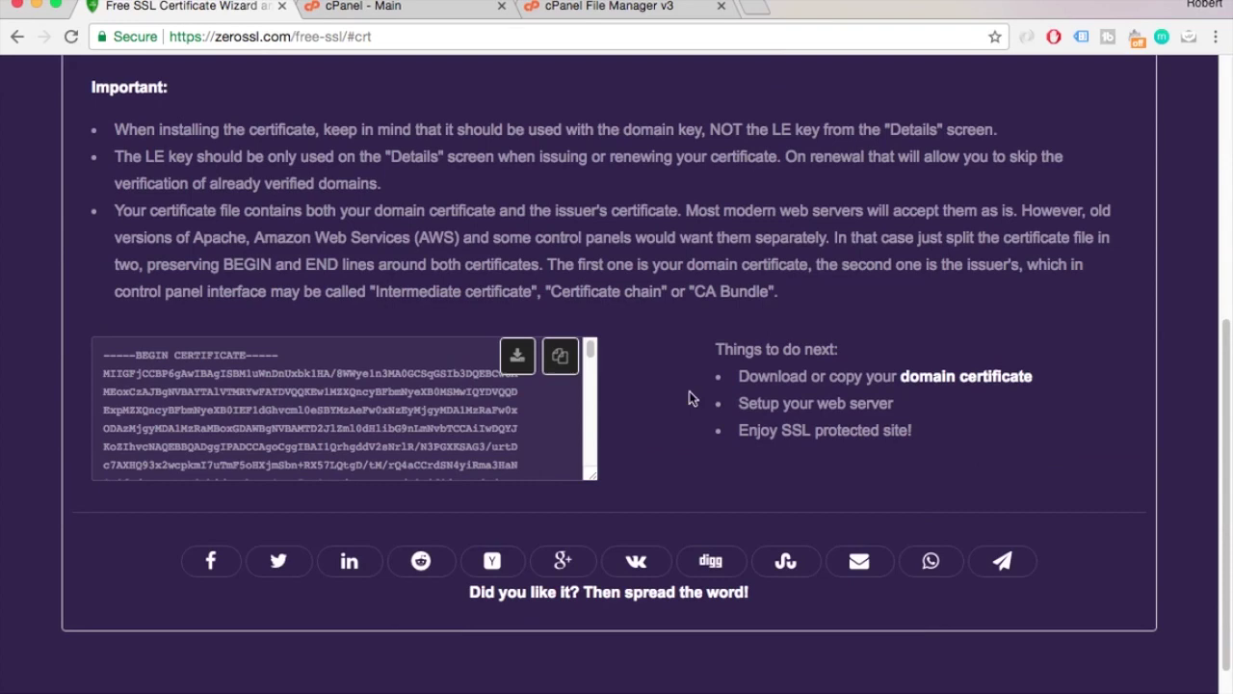
- Download the issued befittyblog.com certificate file from ZeroSSL
click(520, 359)
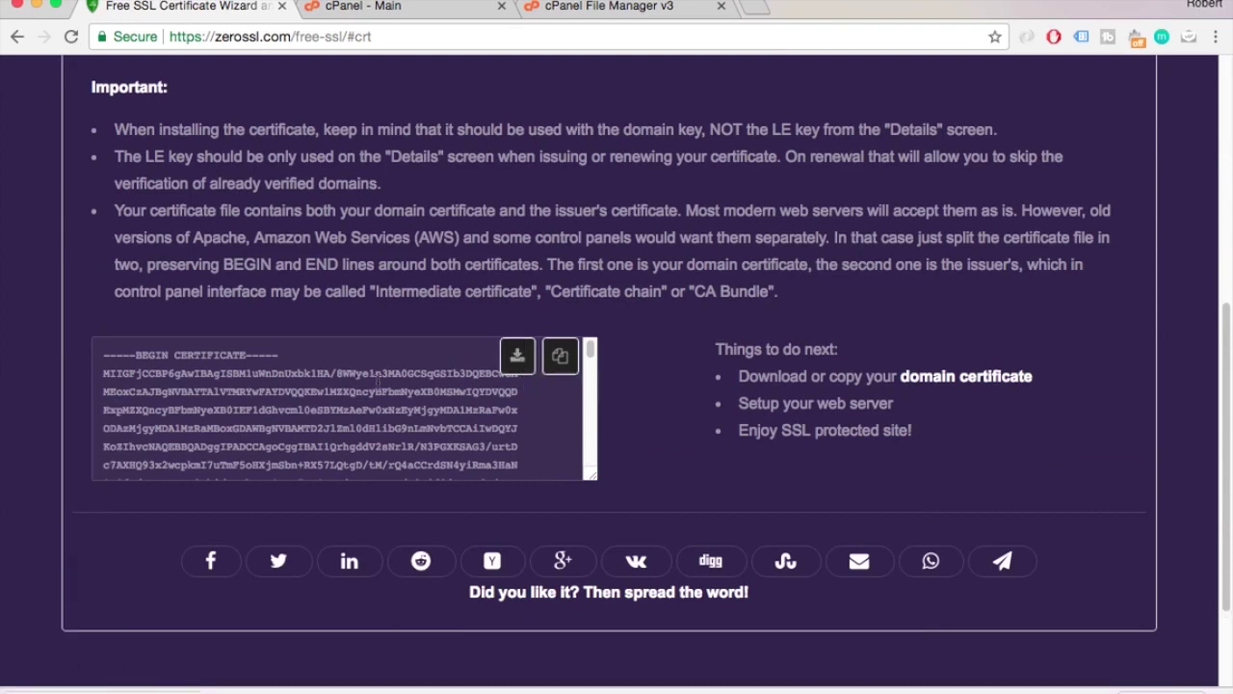
scroll(403, 386, down, 1)
scroll(403, 387, down, 5)
scroll(352, 267, up, 5)
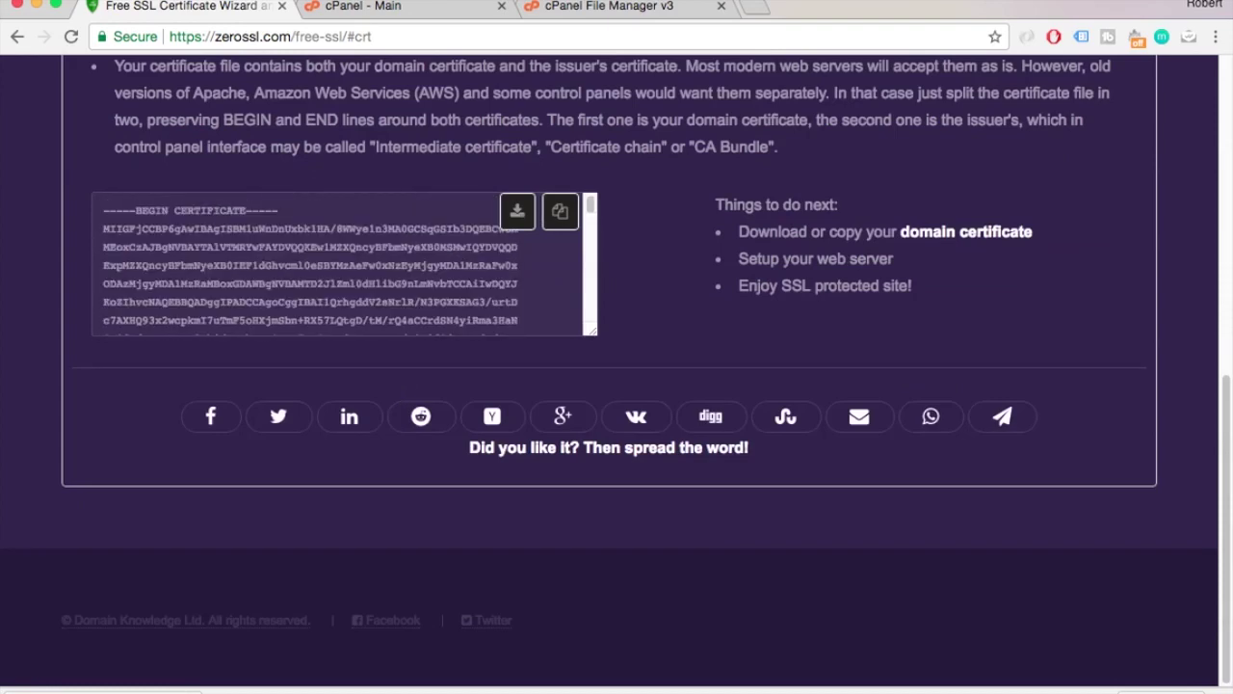
click(385, 7)
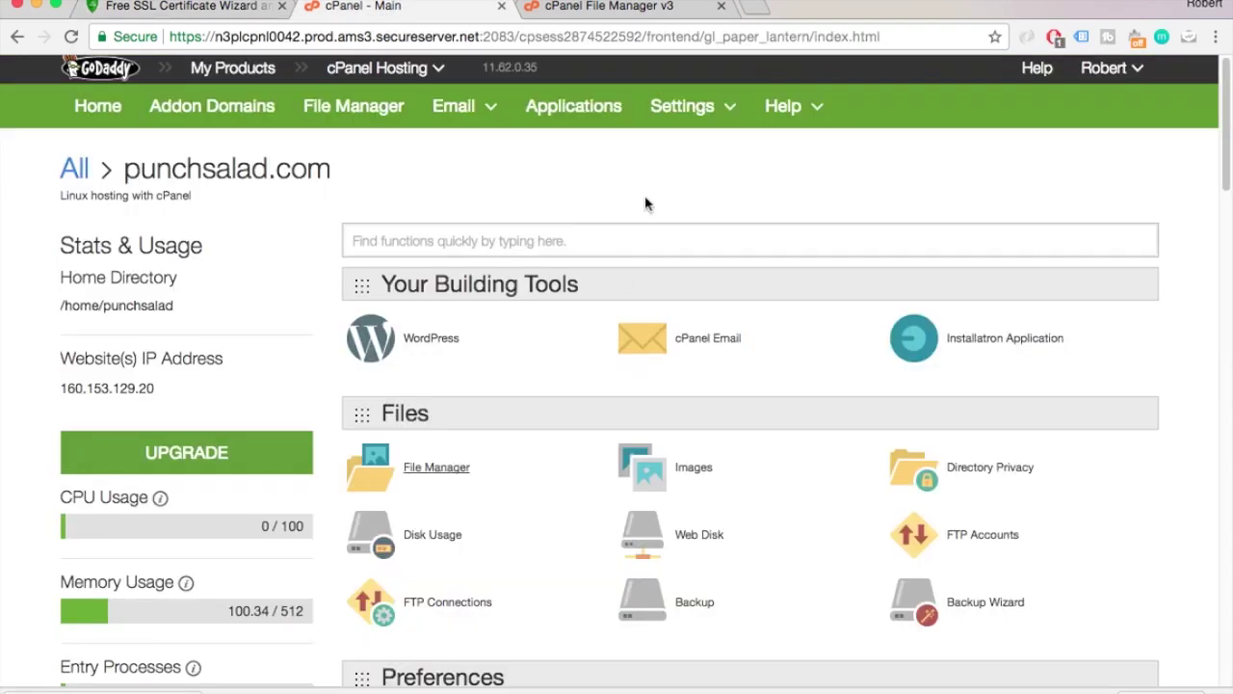
- Open SSL/TLS > Manage SSL sites and choose Update Certificate for befittyblog.com
scroll(815, 328, down, 10)
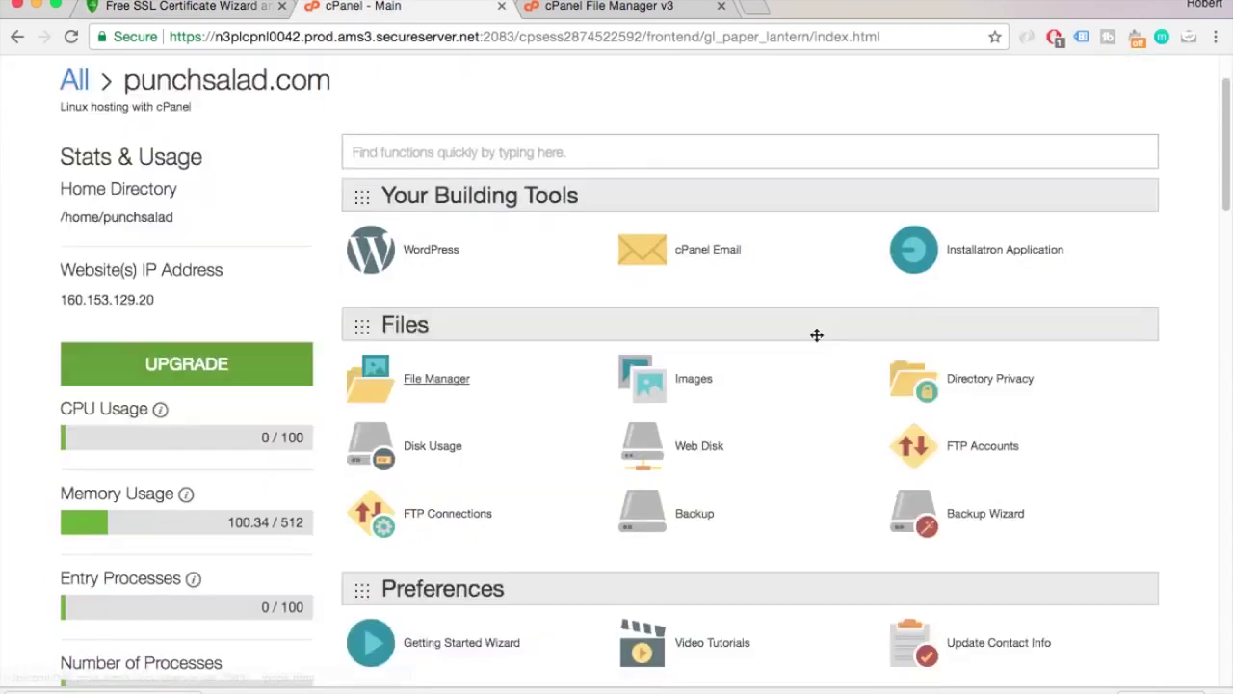
scroll(807, 314, down, 9)
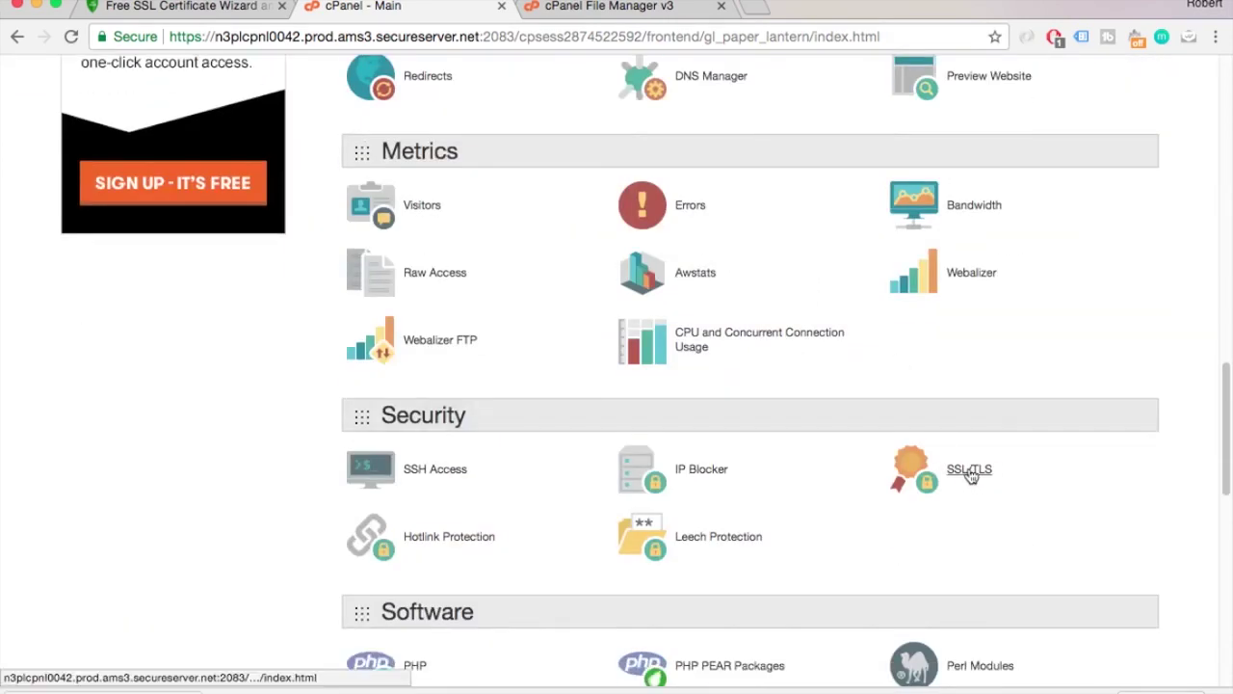
click(969, 470)
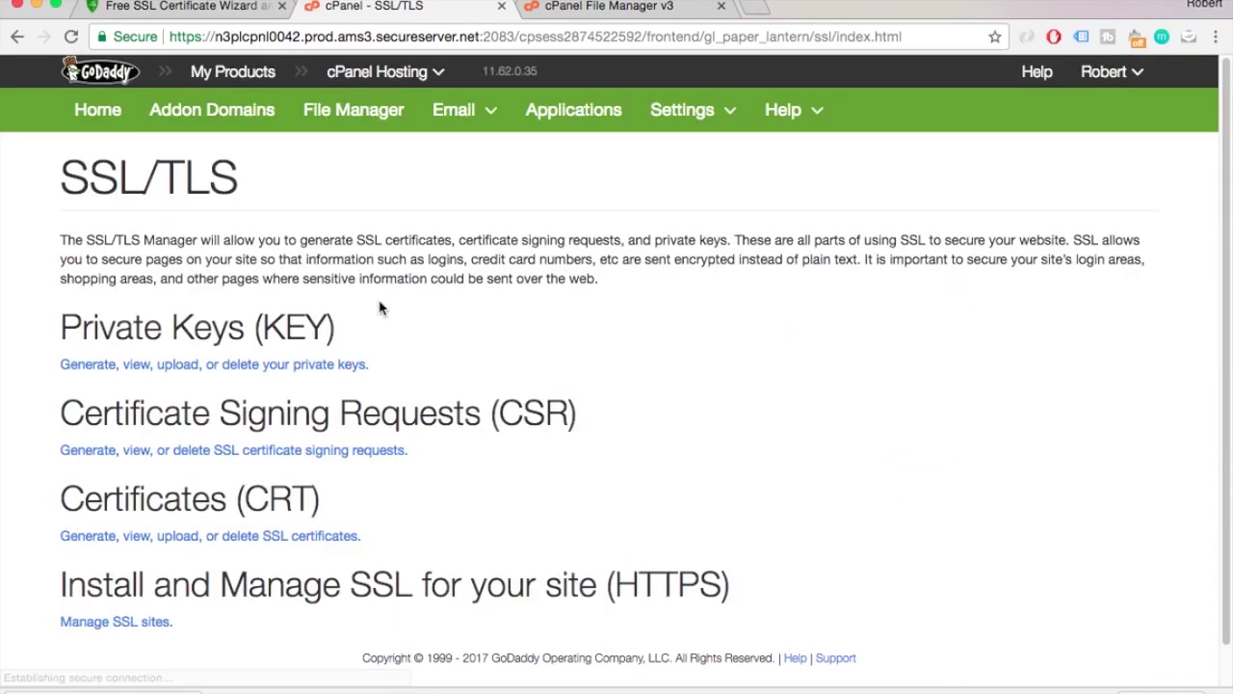
scroll(289, 404, down, 1)
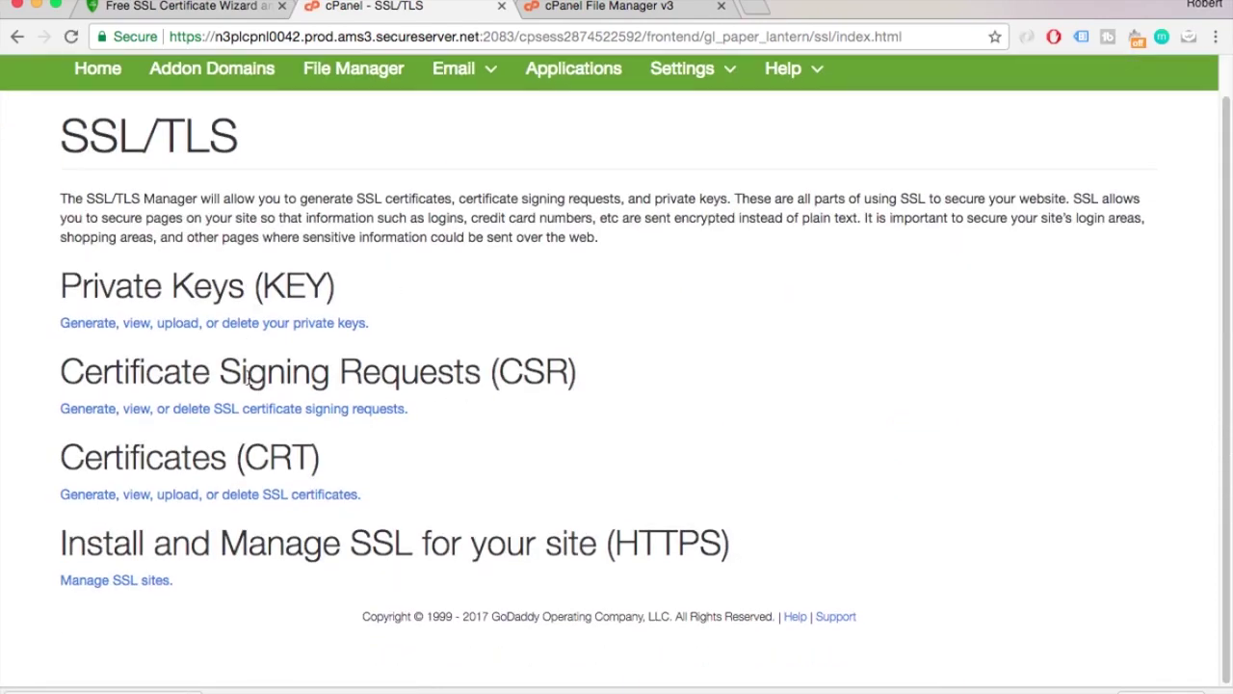
click(130, 581)
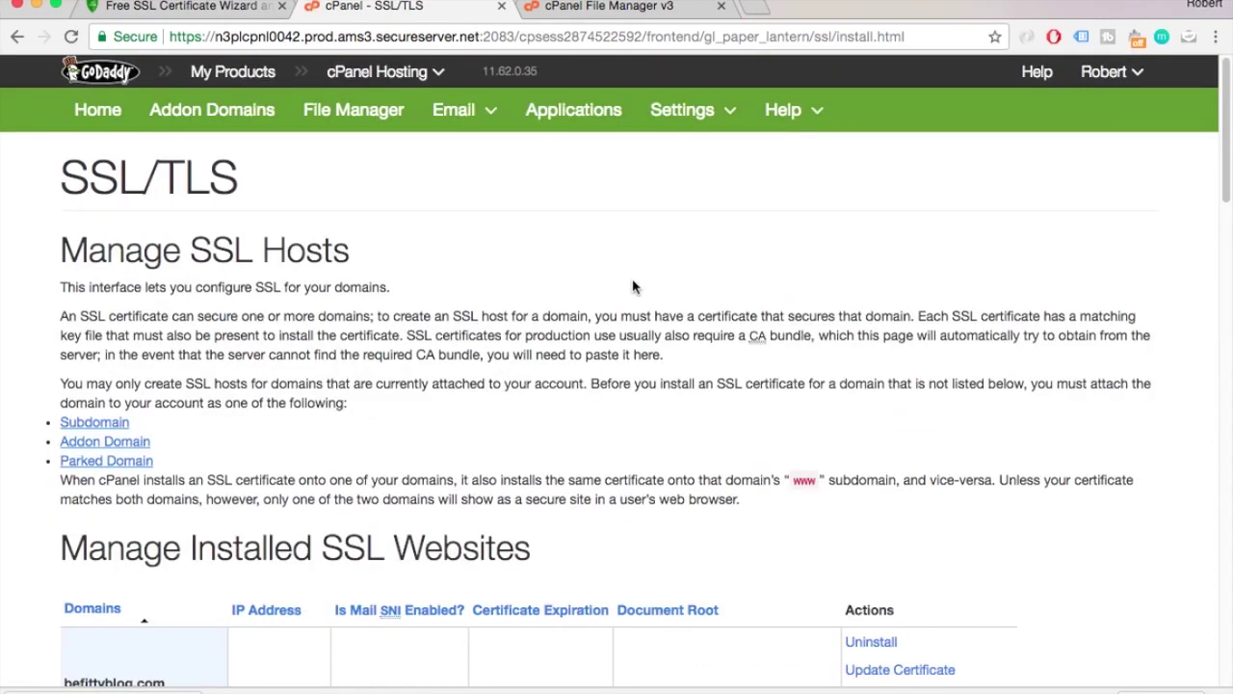
scroll(780, 310, down, 4)
click(905, 361)
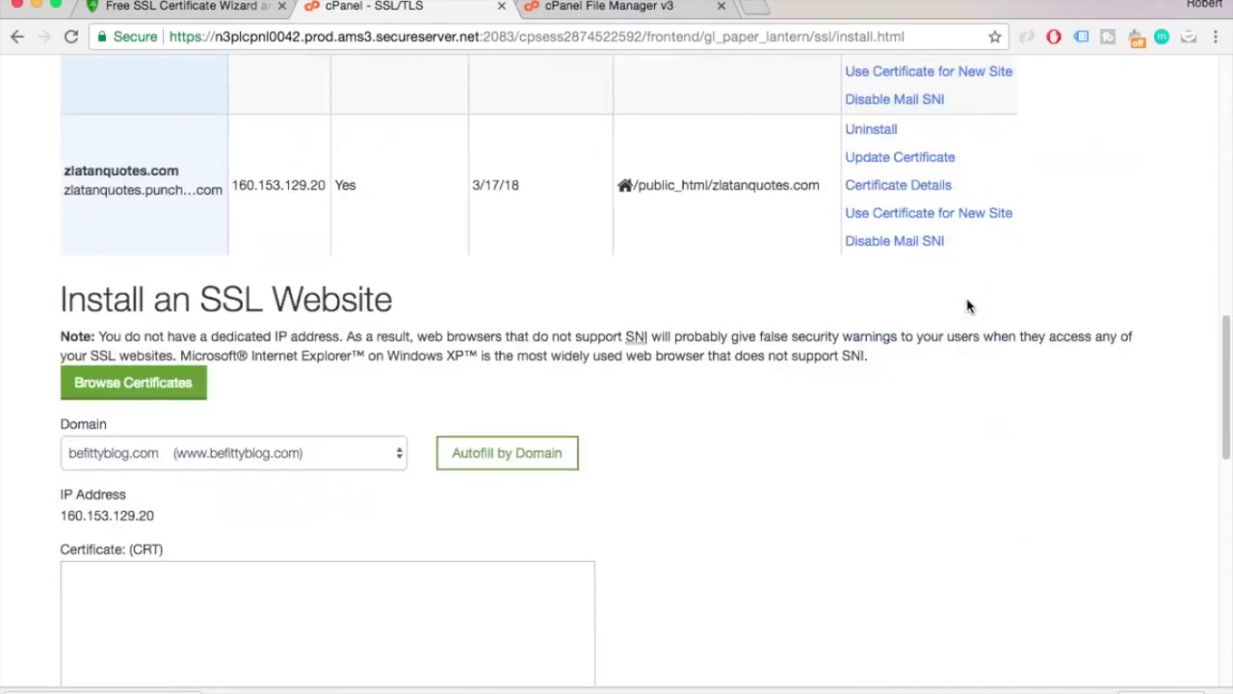
- Copy ZeroSSL's issued certificate text and paste it into the CRT field
scroll(963, 302, down, 2)
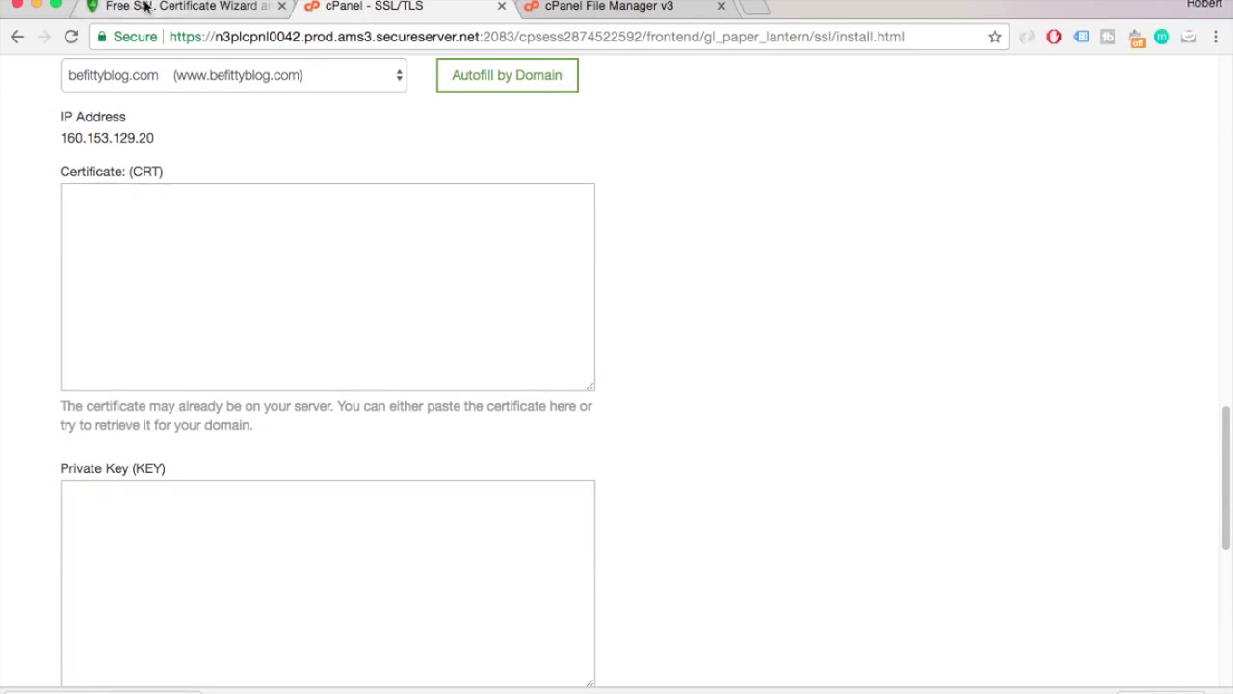
click(144, 6)
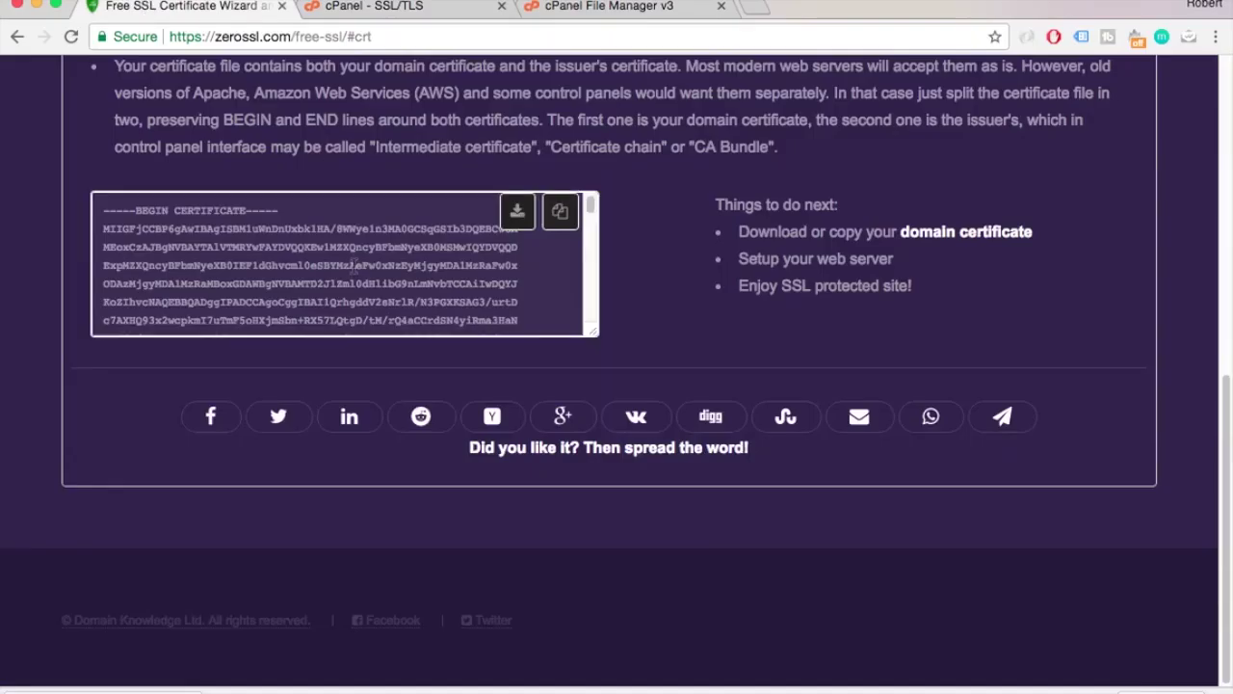
click(354, 264)
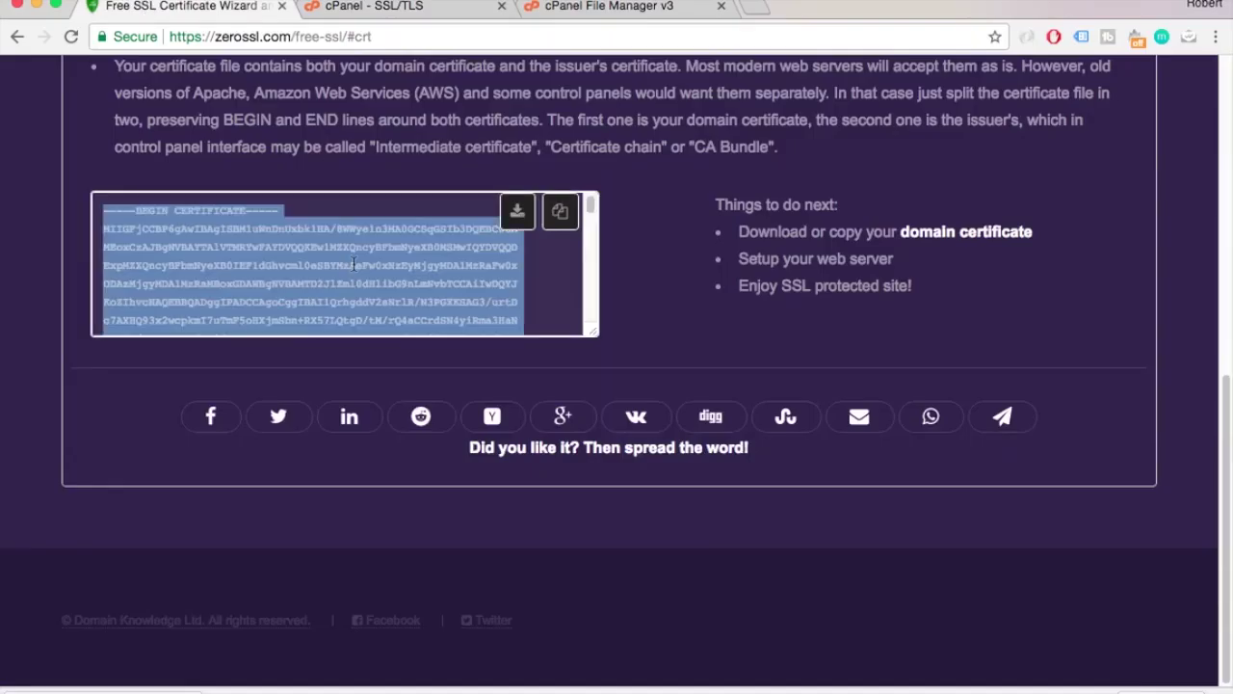
click(377, 9)
click(228, 285)
key(super+v)
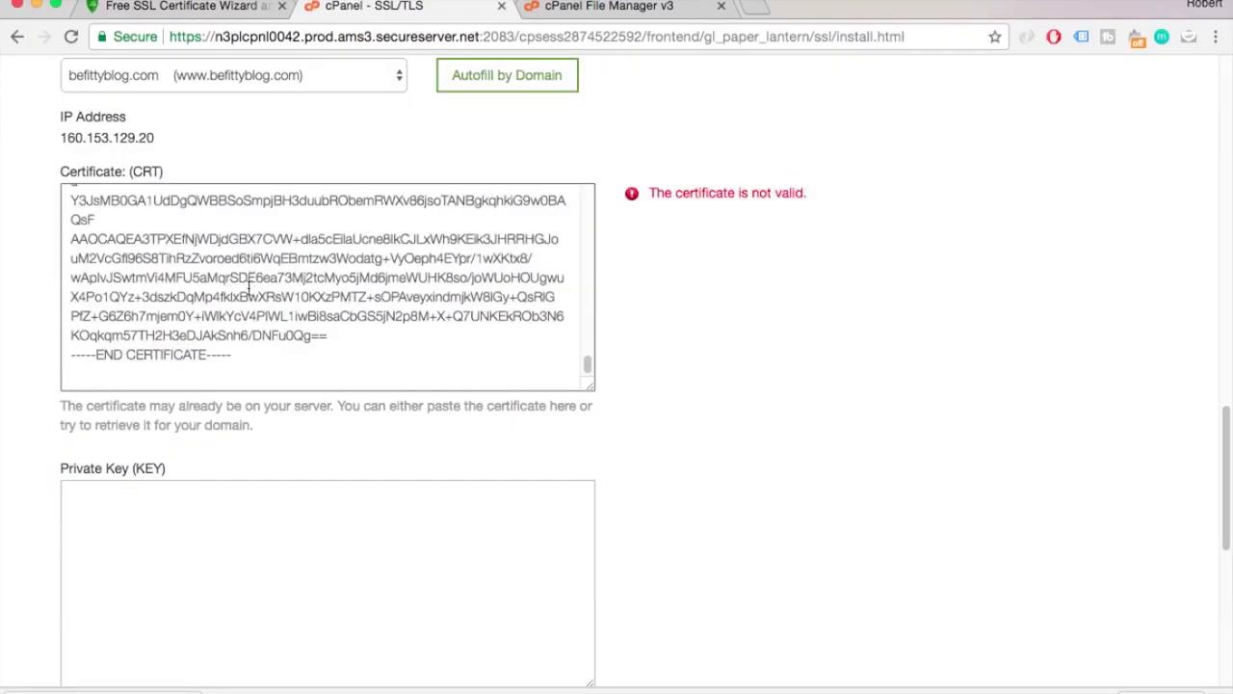
- Remove the issuer certificate from the CRT field and paste it into the CABUNDLE field
click(240, 362)
drag(240, 361, 53, 245)
key(BackSpace)
key(Return)
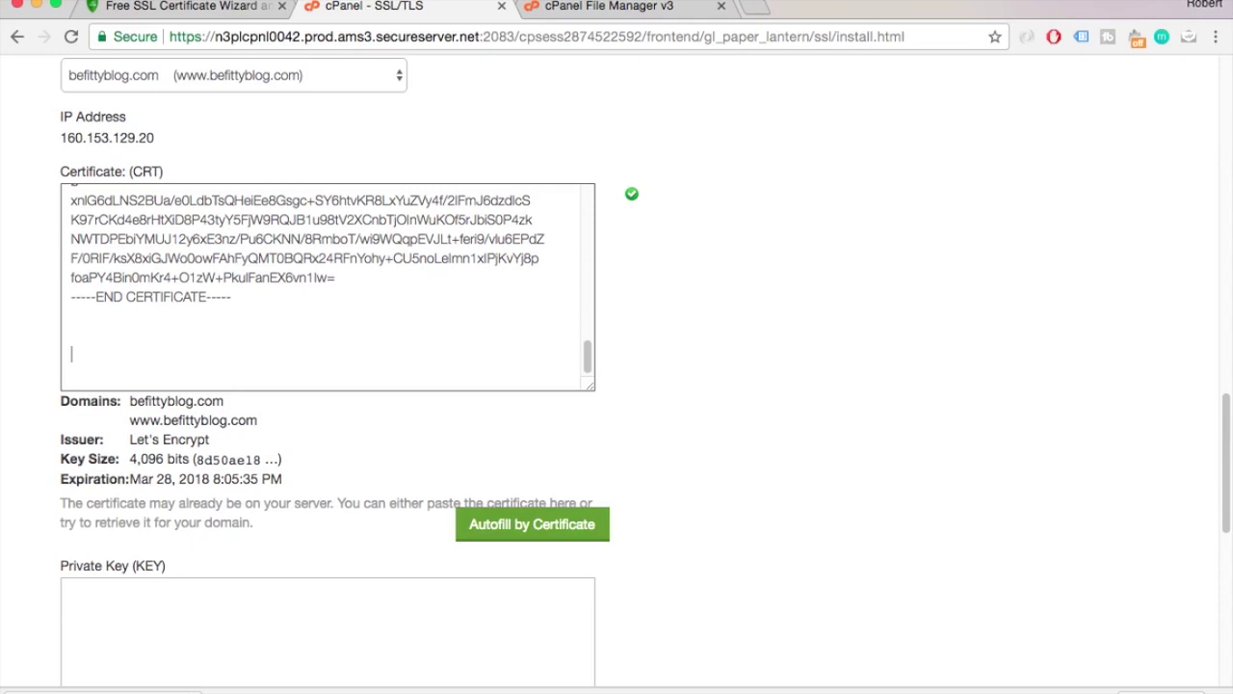
scroll(427, 331, up, 2)
scroll(561, 341, down, 10)
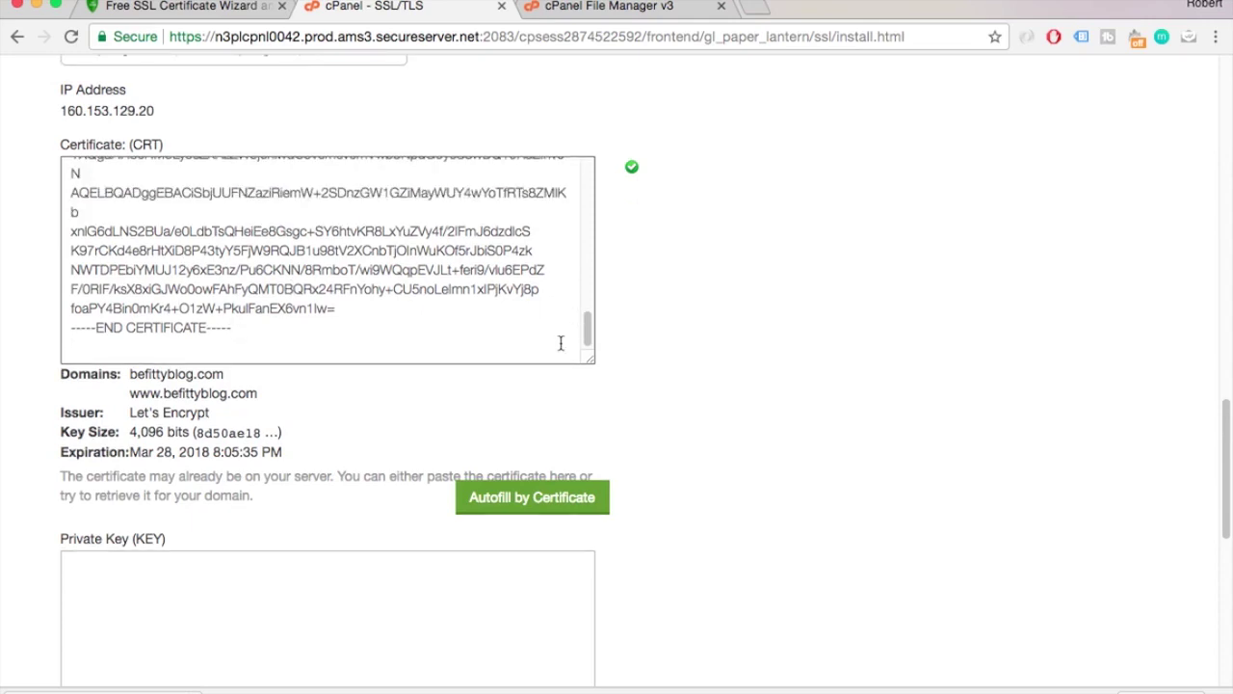
click(209, 268)
key(super+v)
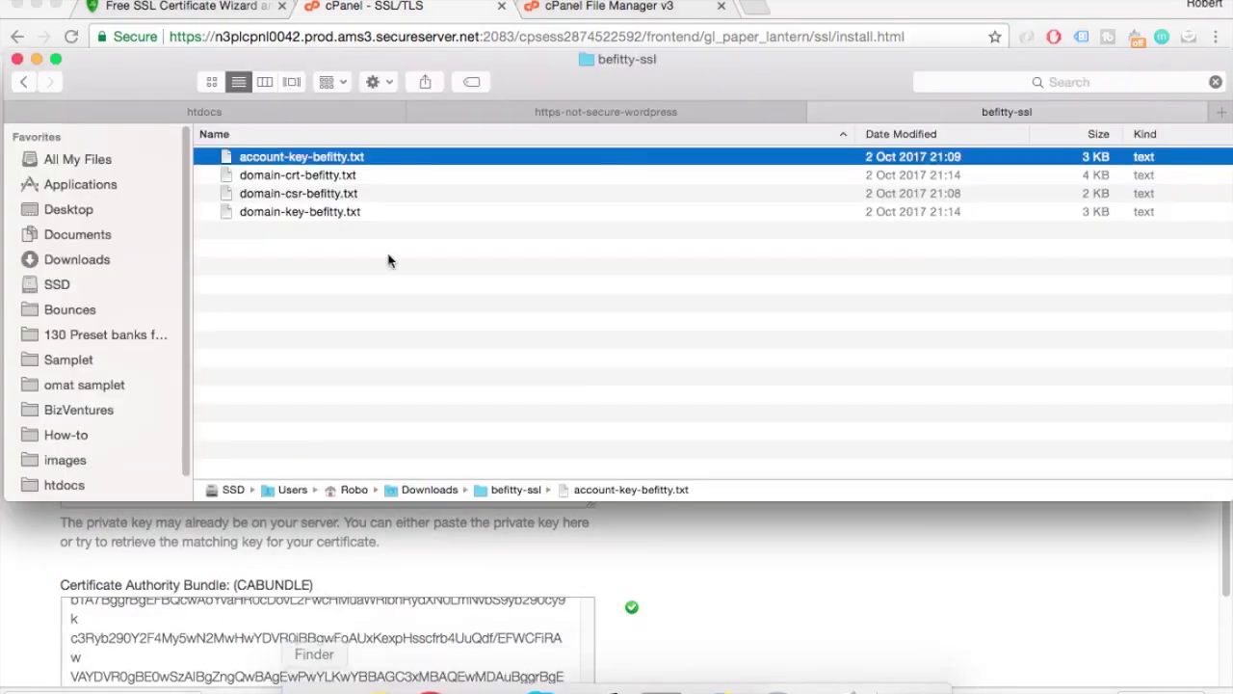
- Fill the Private Key box with the RSA key from domain-key-befitty.txt and install befittyblog.com's certificate
double_click(348, 215)
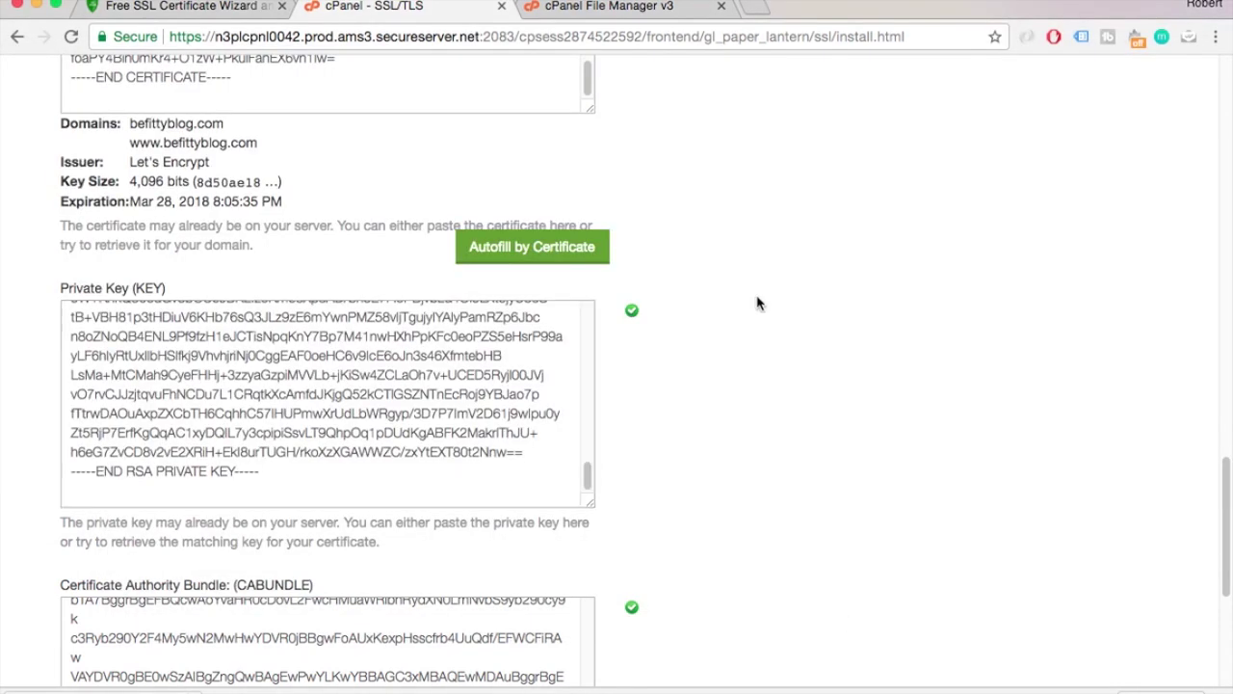
scroll(757, 303, down, 8)
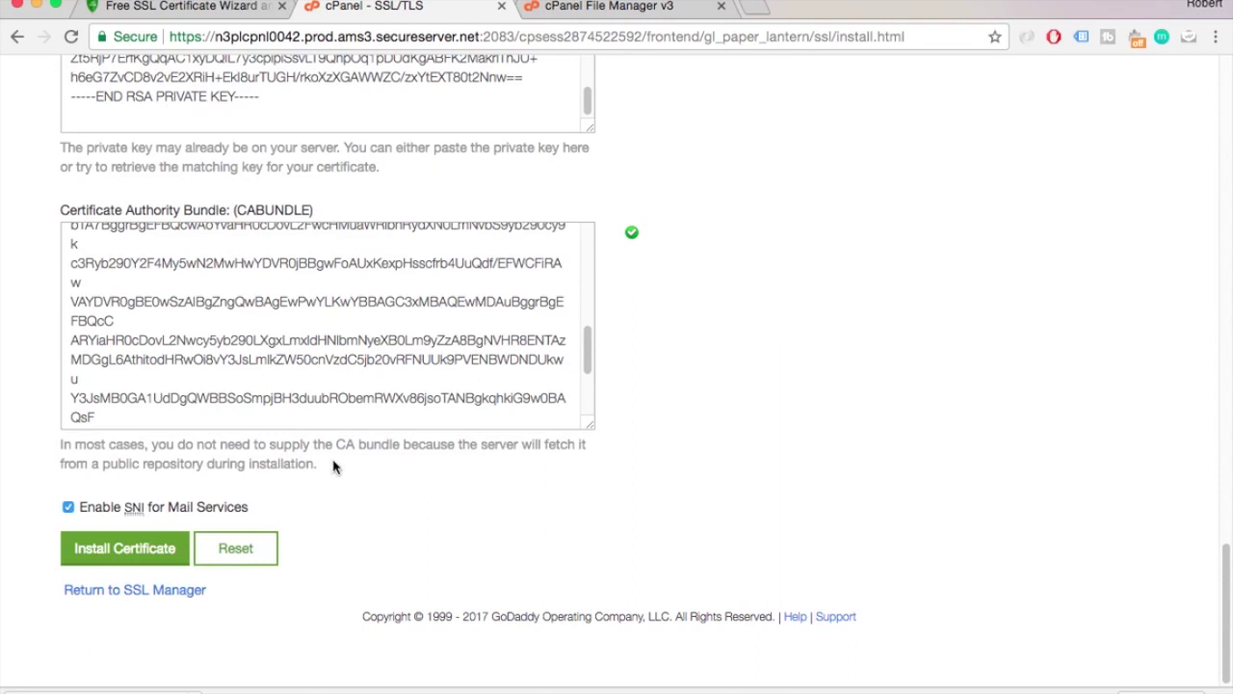
scroll(432, 421, down, 2)
click(126, 549)
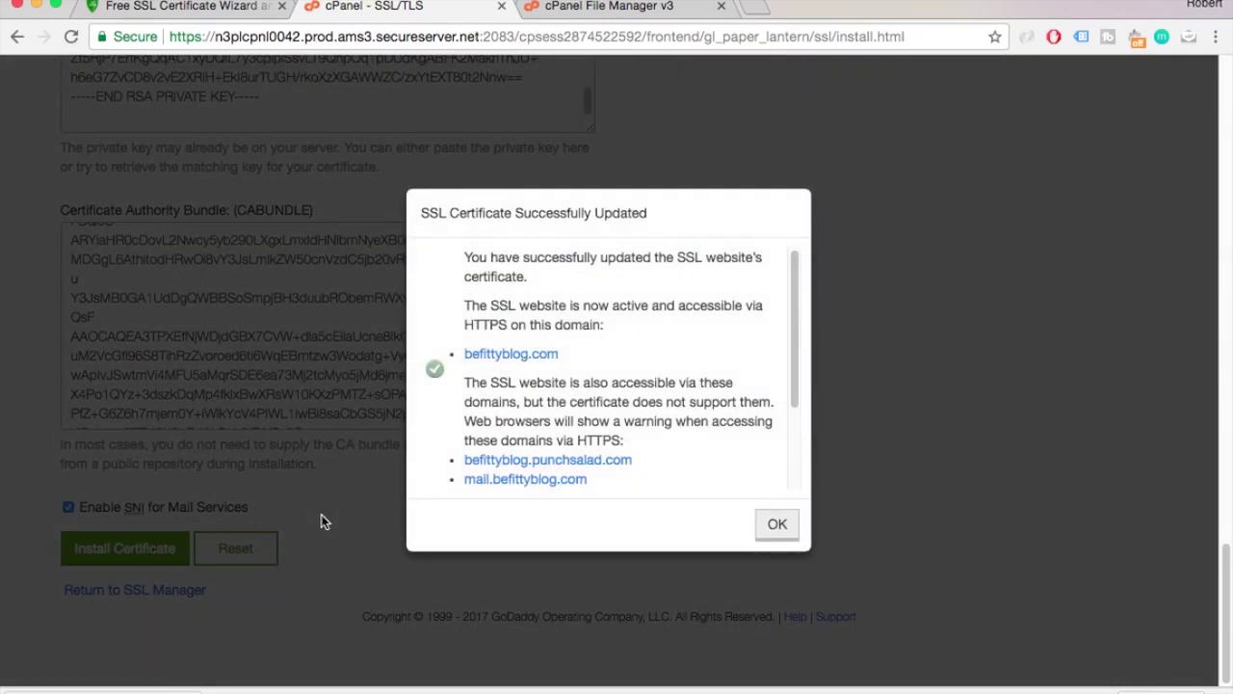
- Acknowledge the 'SSL Certificate Successfully Updated' notice with OK so the SSL hosts page reloads
scroll(533, 400, down, 2)
scroll(701, 462, down, 1)
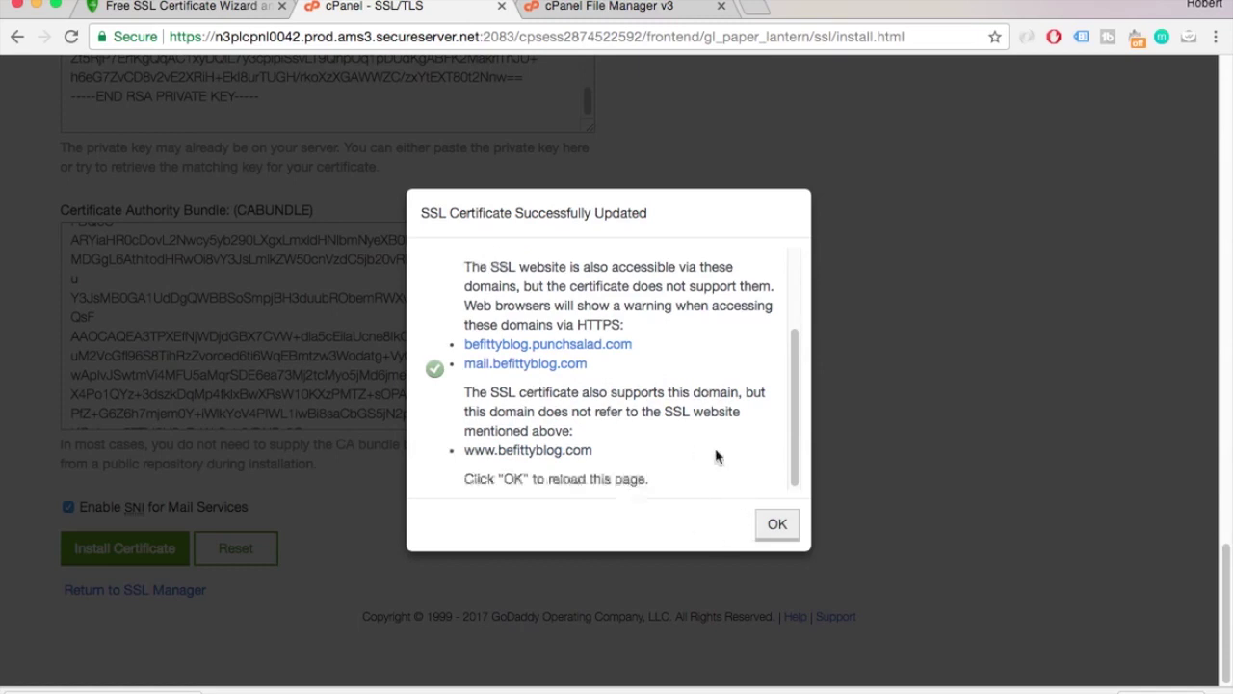
click(775, 524)
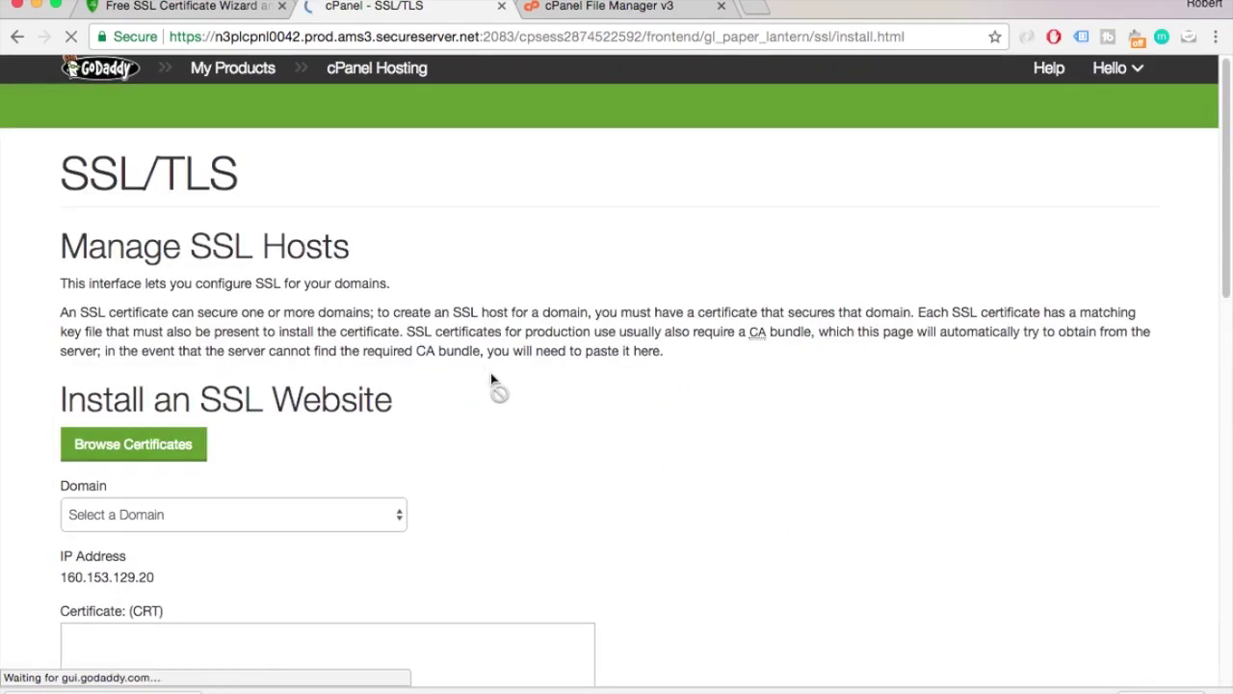
- Check that befittyblog.com's certificate expiration now reads 3/28/18 and highlight the date
scroll(525, 368, down, 2)
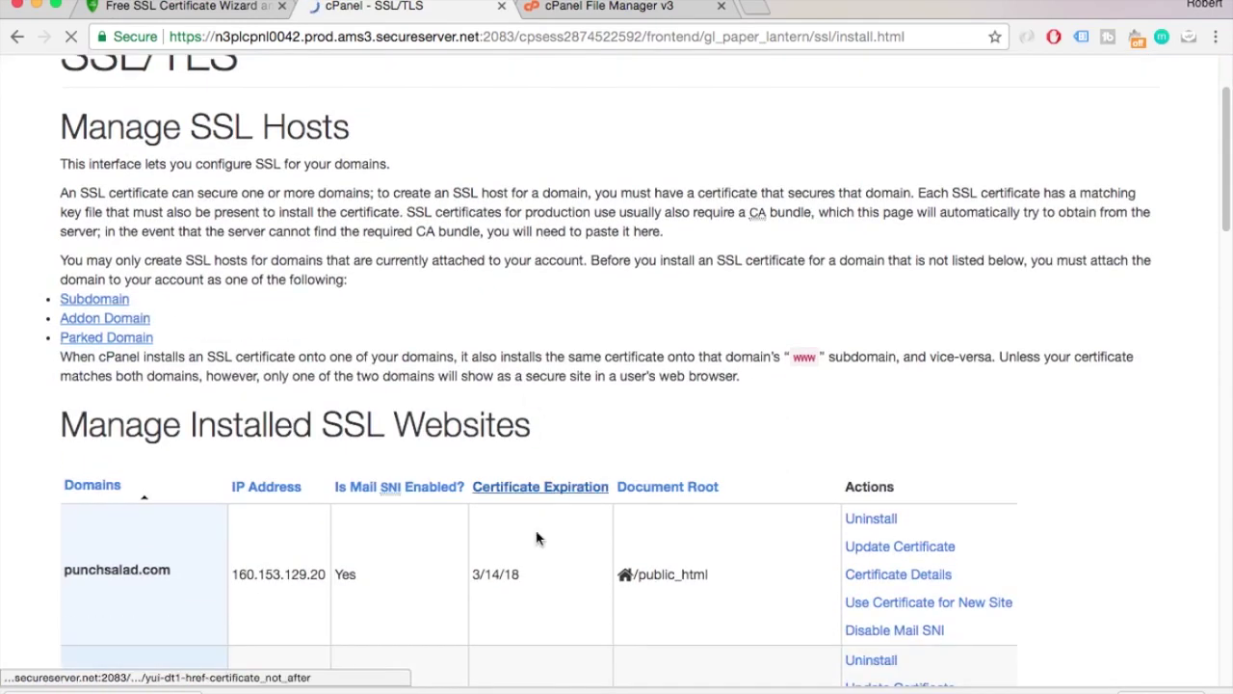
click(479, 575)
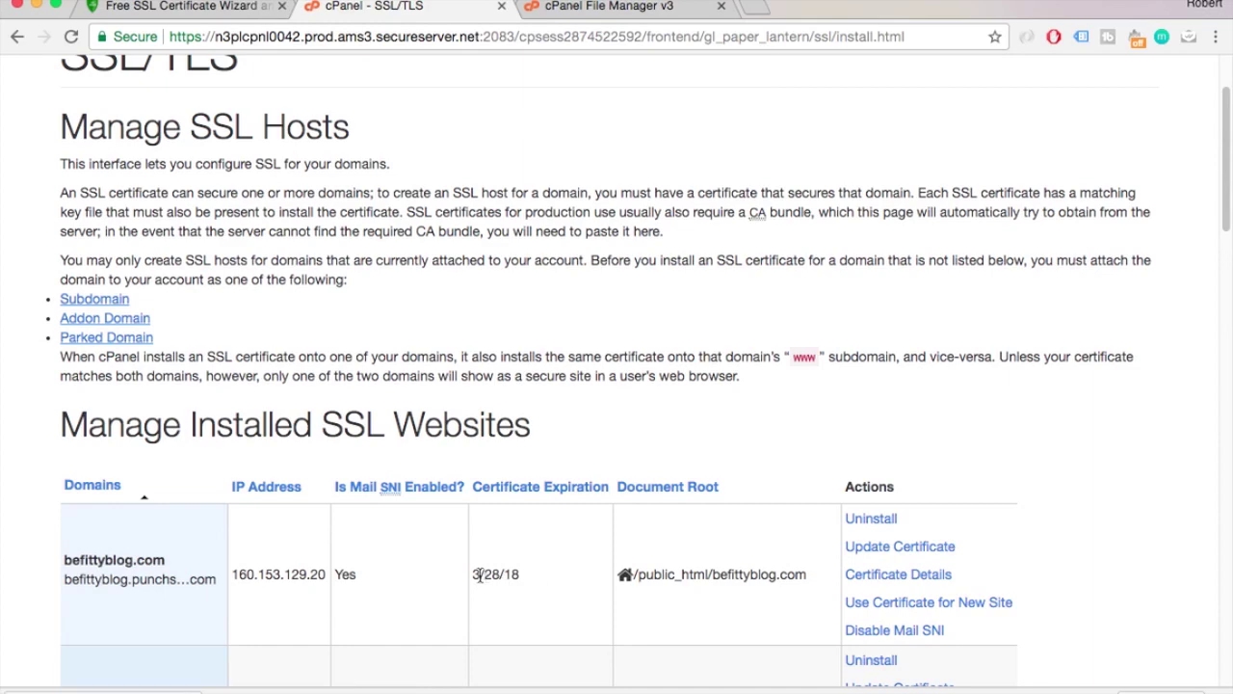
click(472, 575)
drag(472, 575, 525, 580)
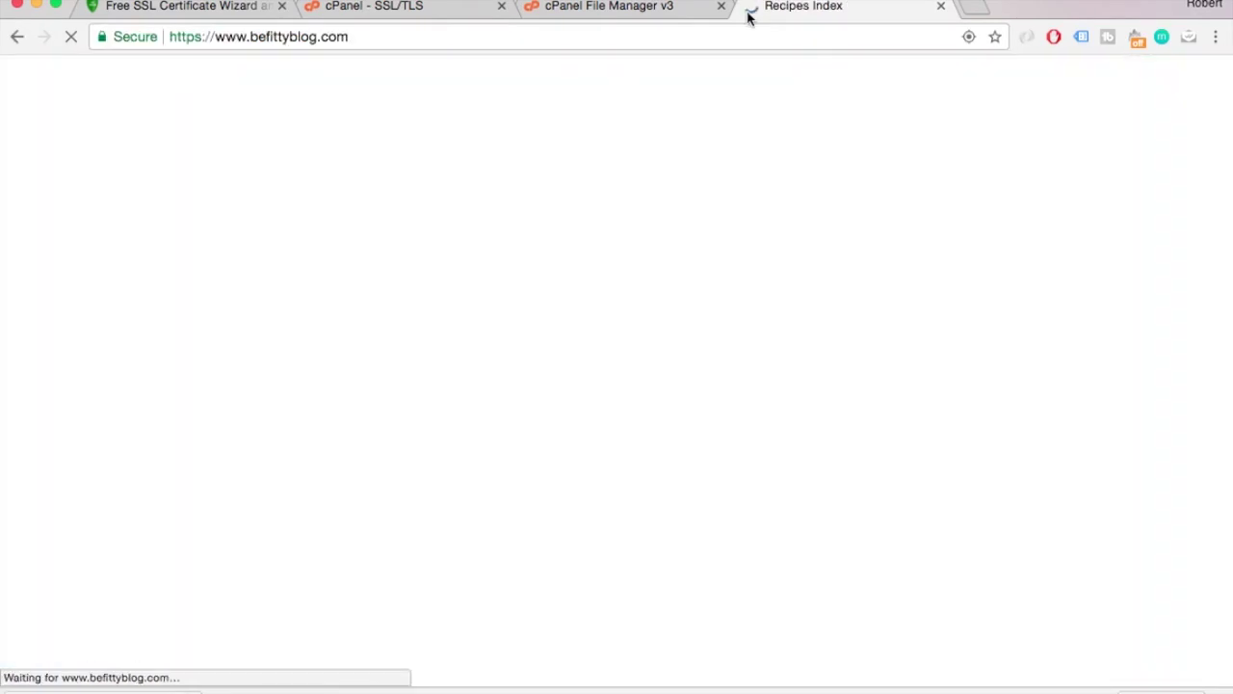
click(249, 37)
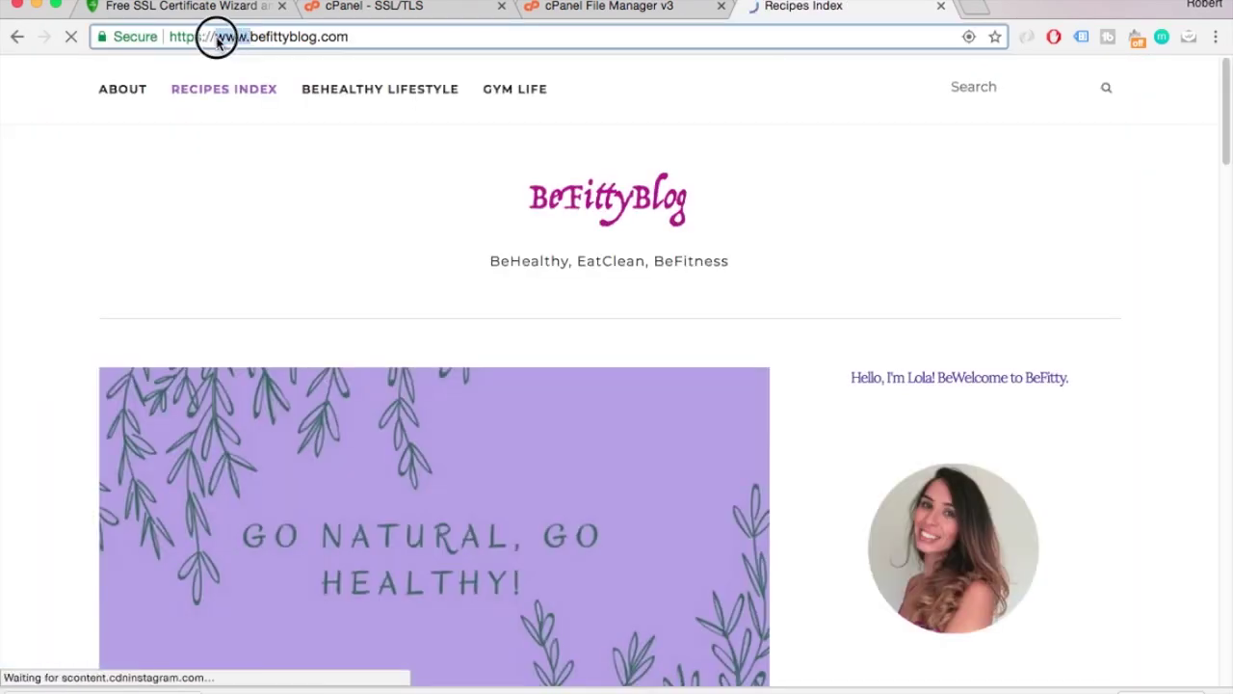
mouse_move(247, 85)
key(BackSpace)
key(BackSpace)
key(BackSpace)
key(BackSpace)
key(Return)
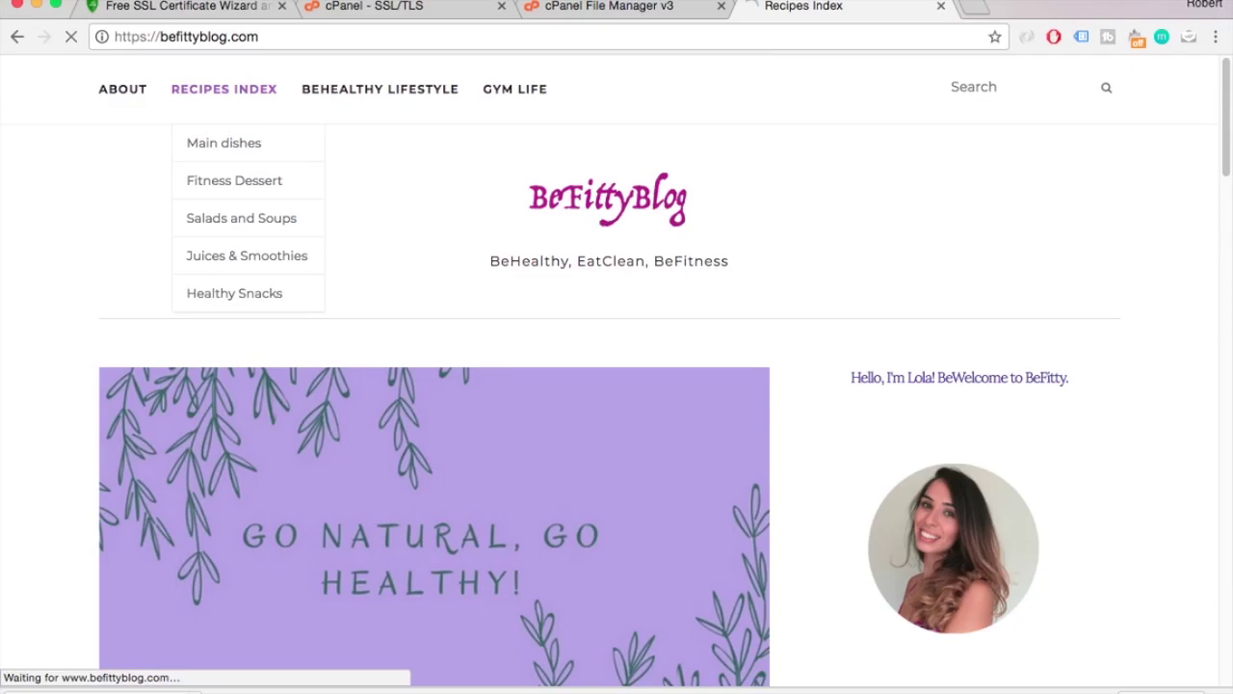